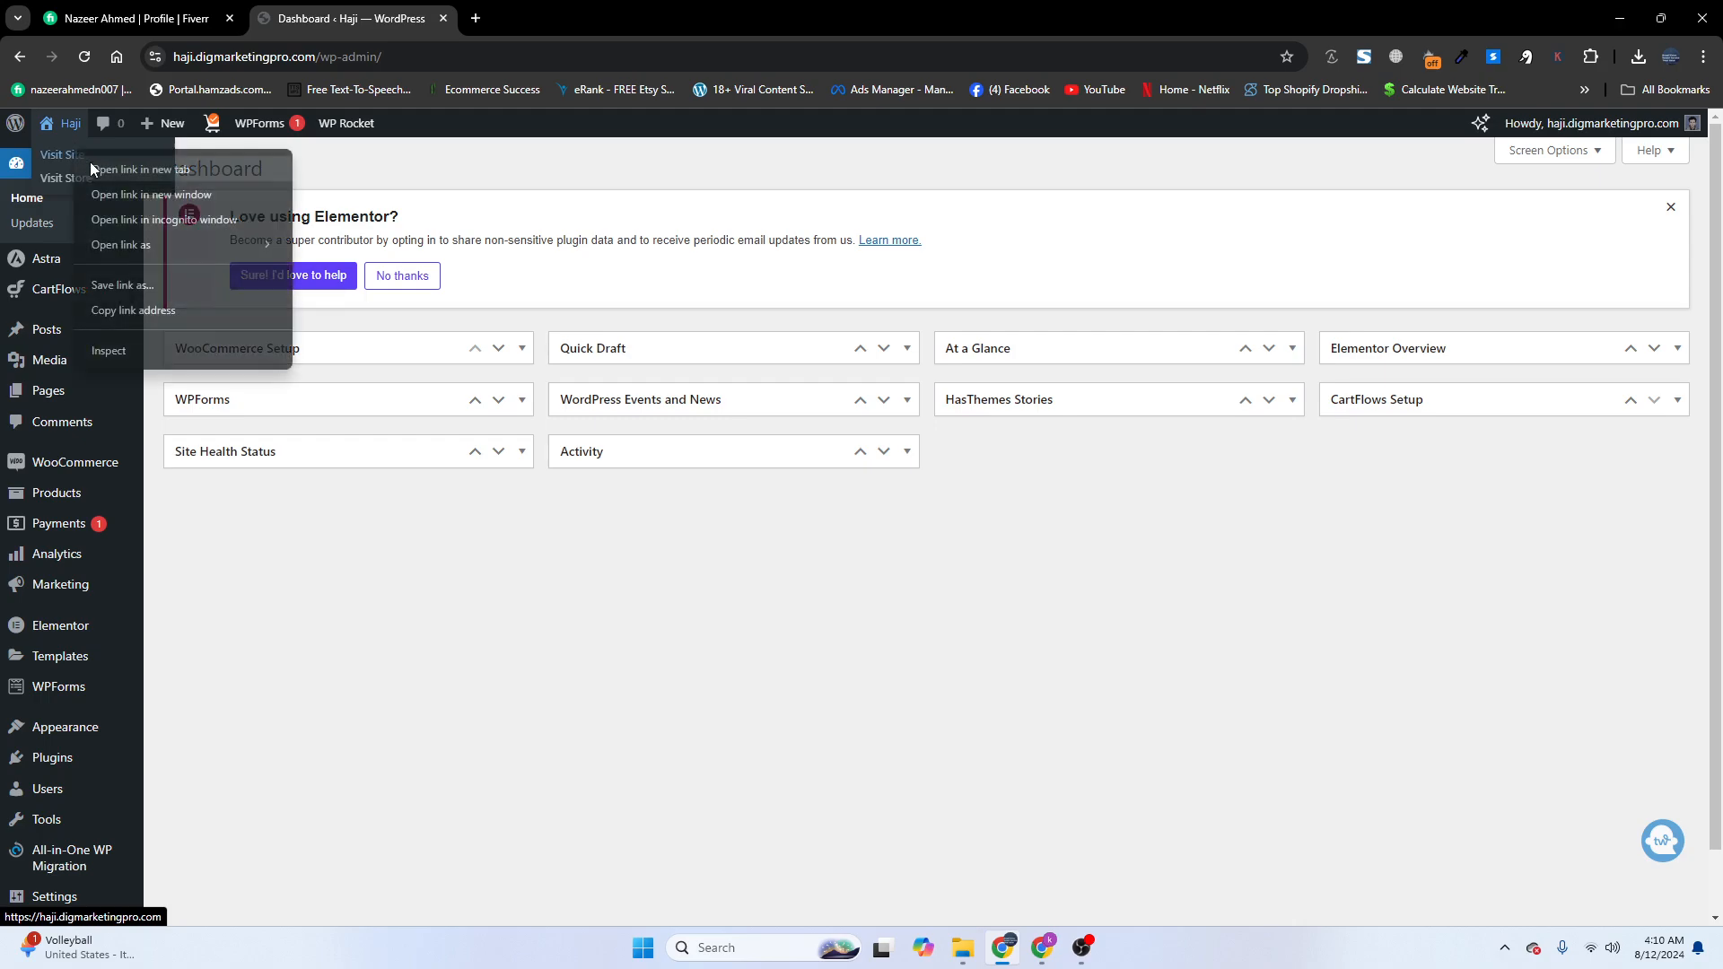
Step: Open the live site in a new tab and load its Home page in the Elementor editor in another tab
left_click(89, 162)
left_click(591, 7)
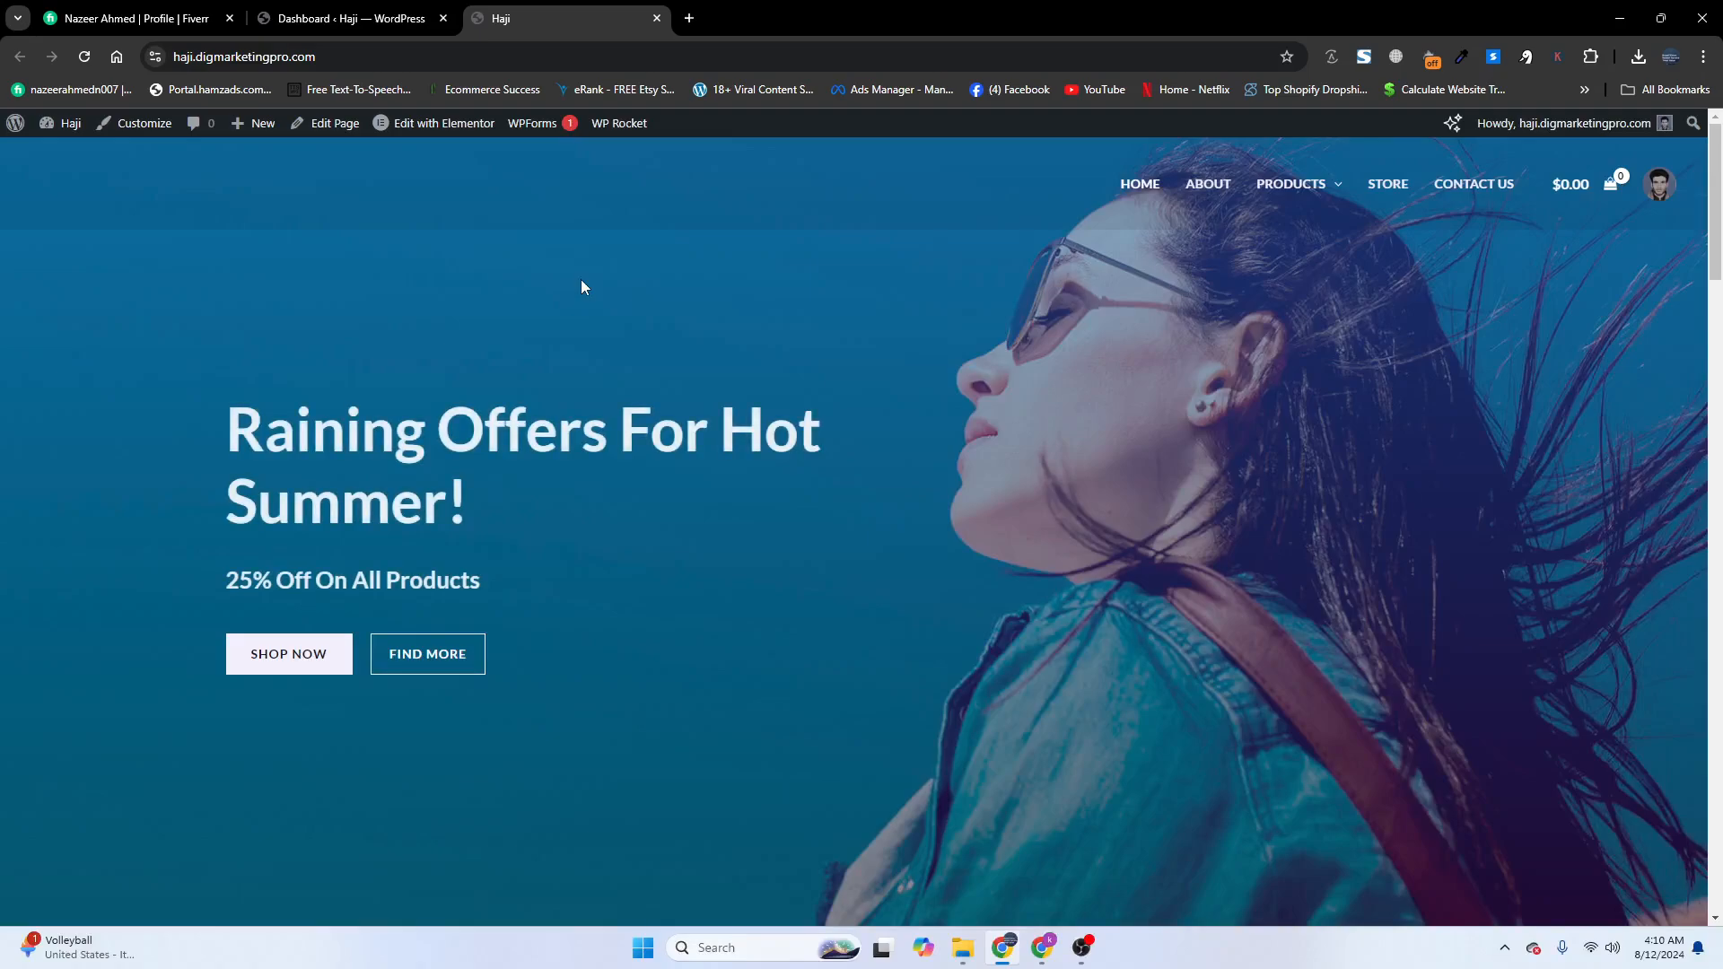
mouse_move(408, 130)
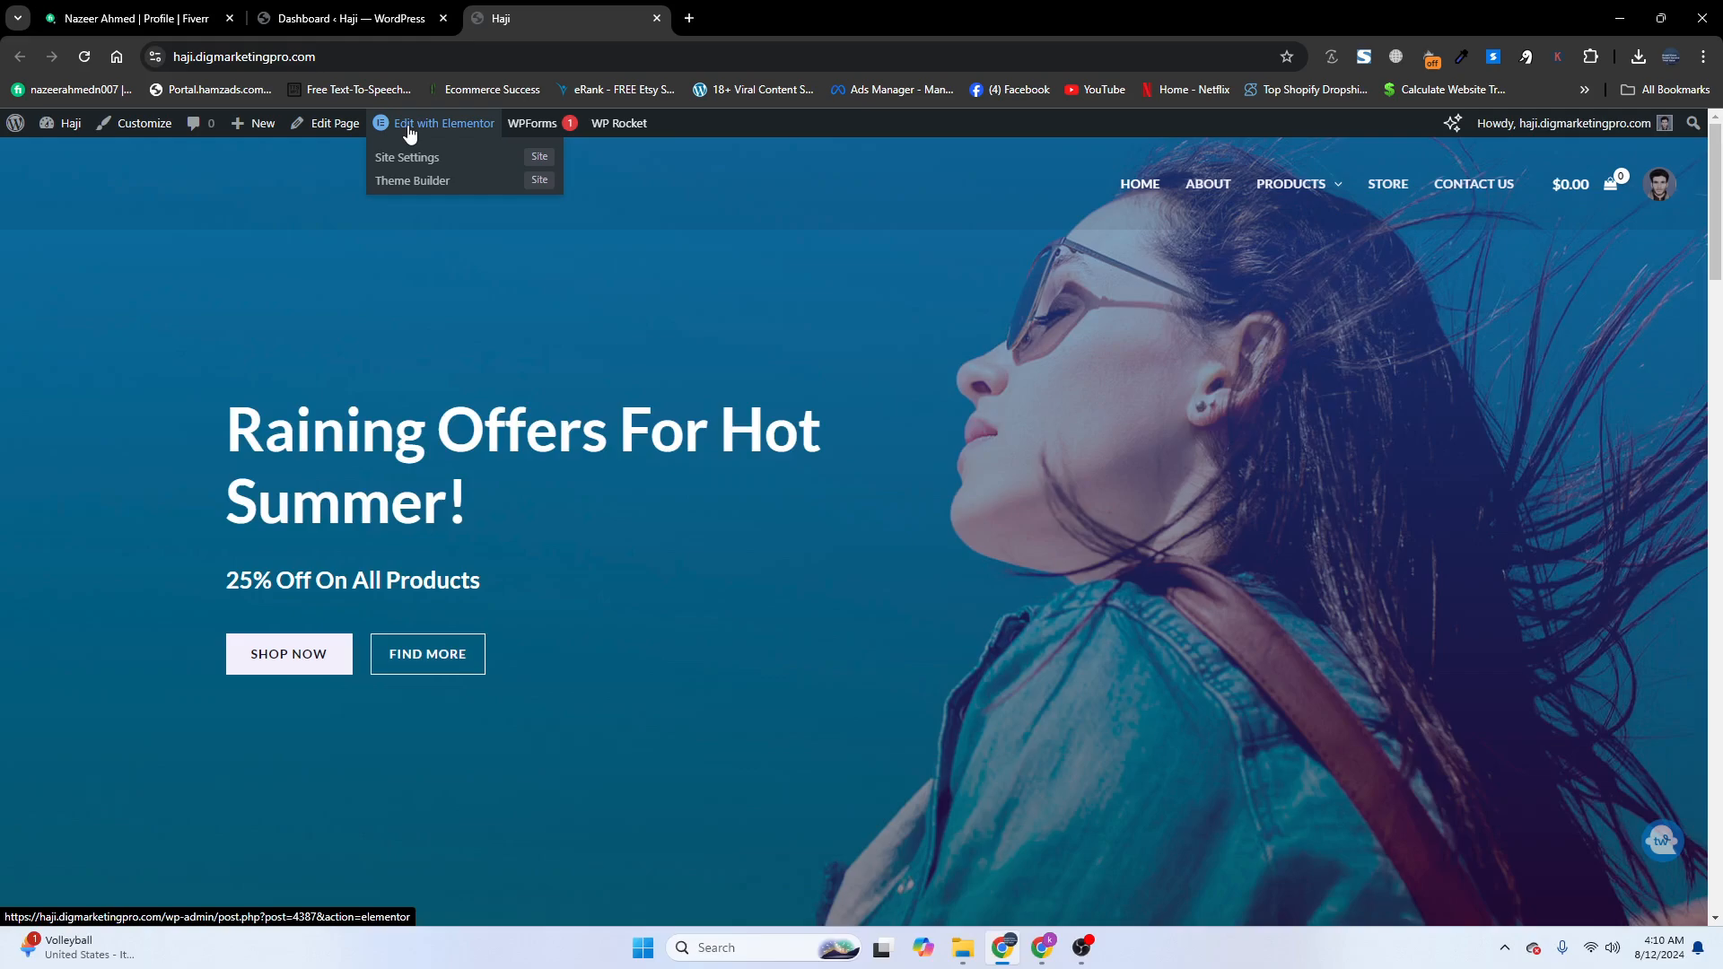
right_click(408, 130)
left_click(441, 146)
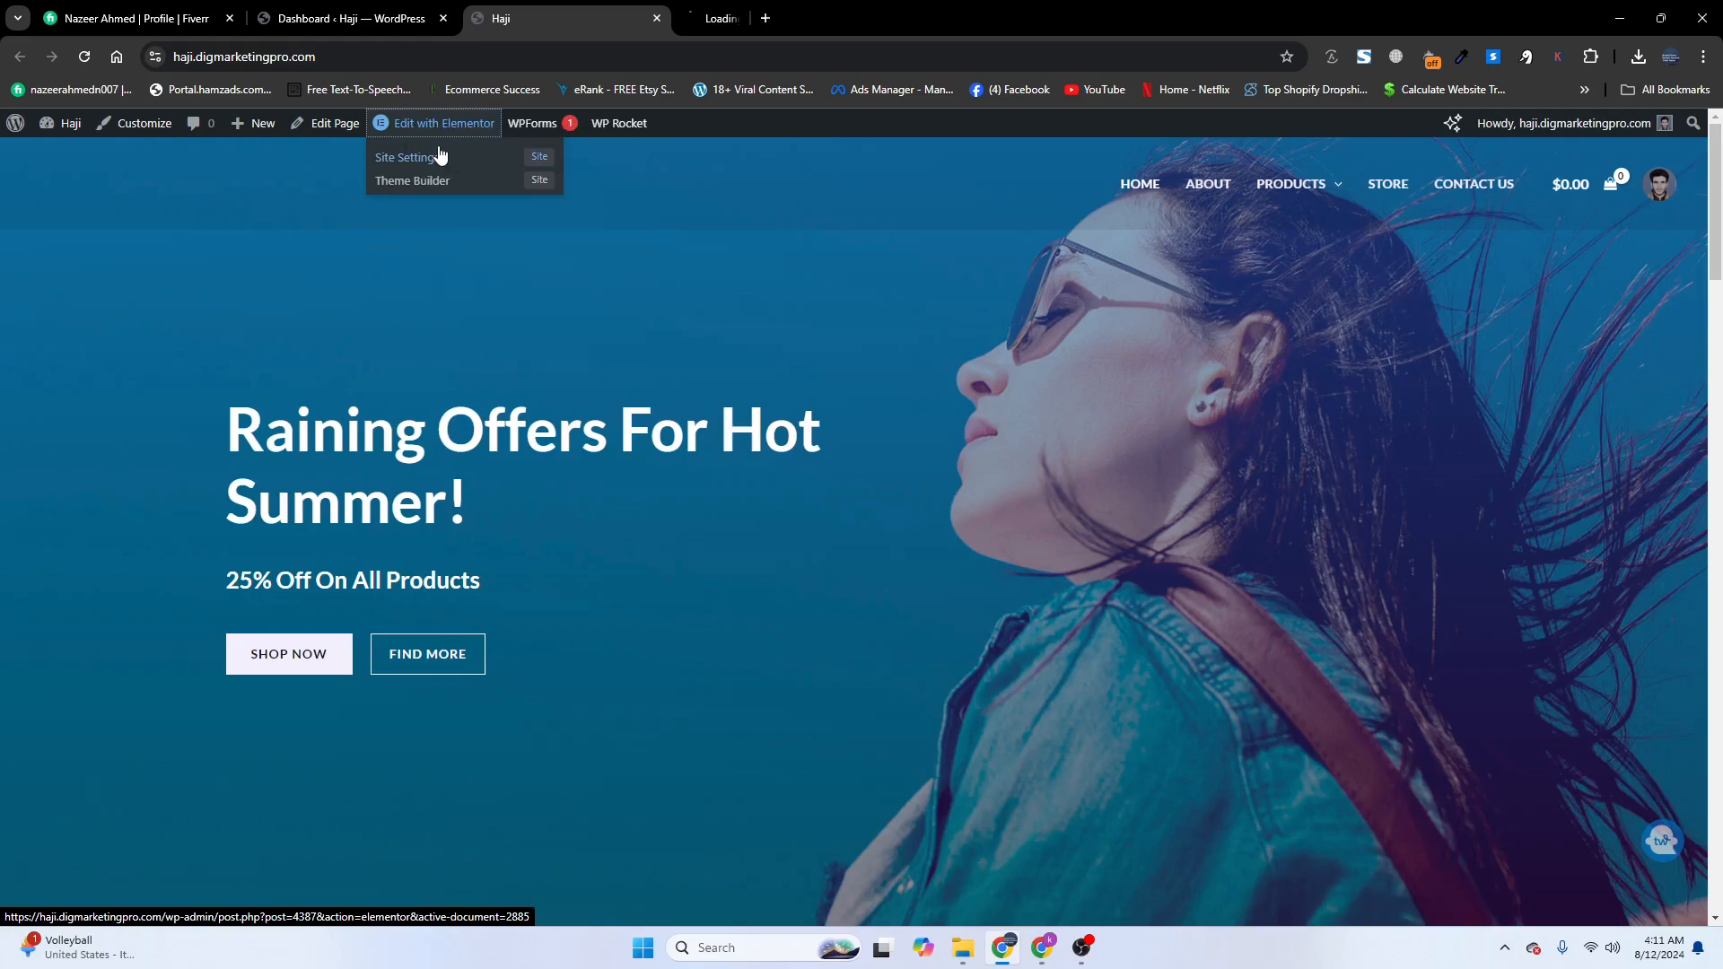
left_click(708, 26)
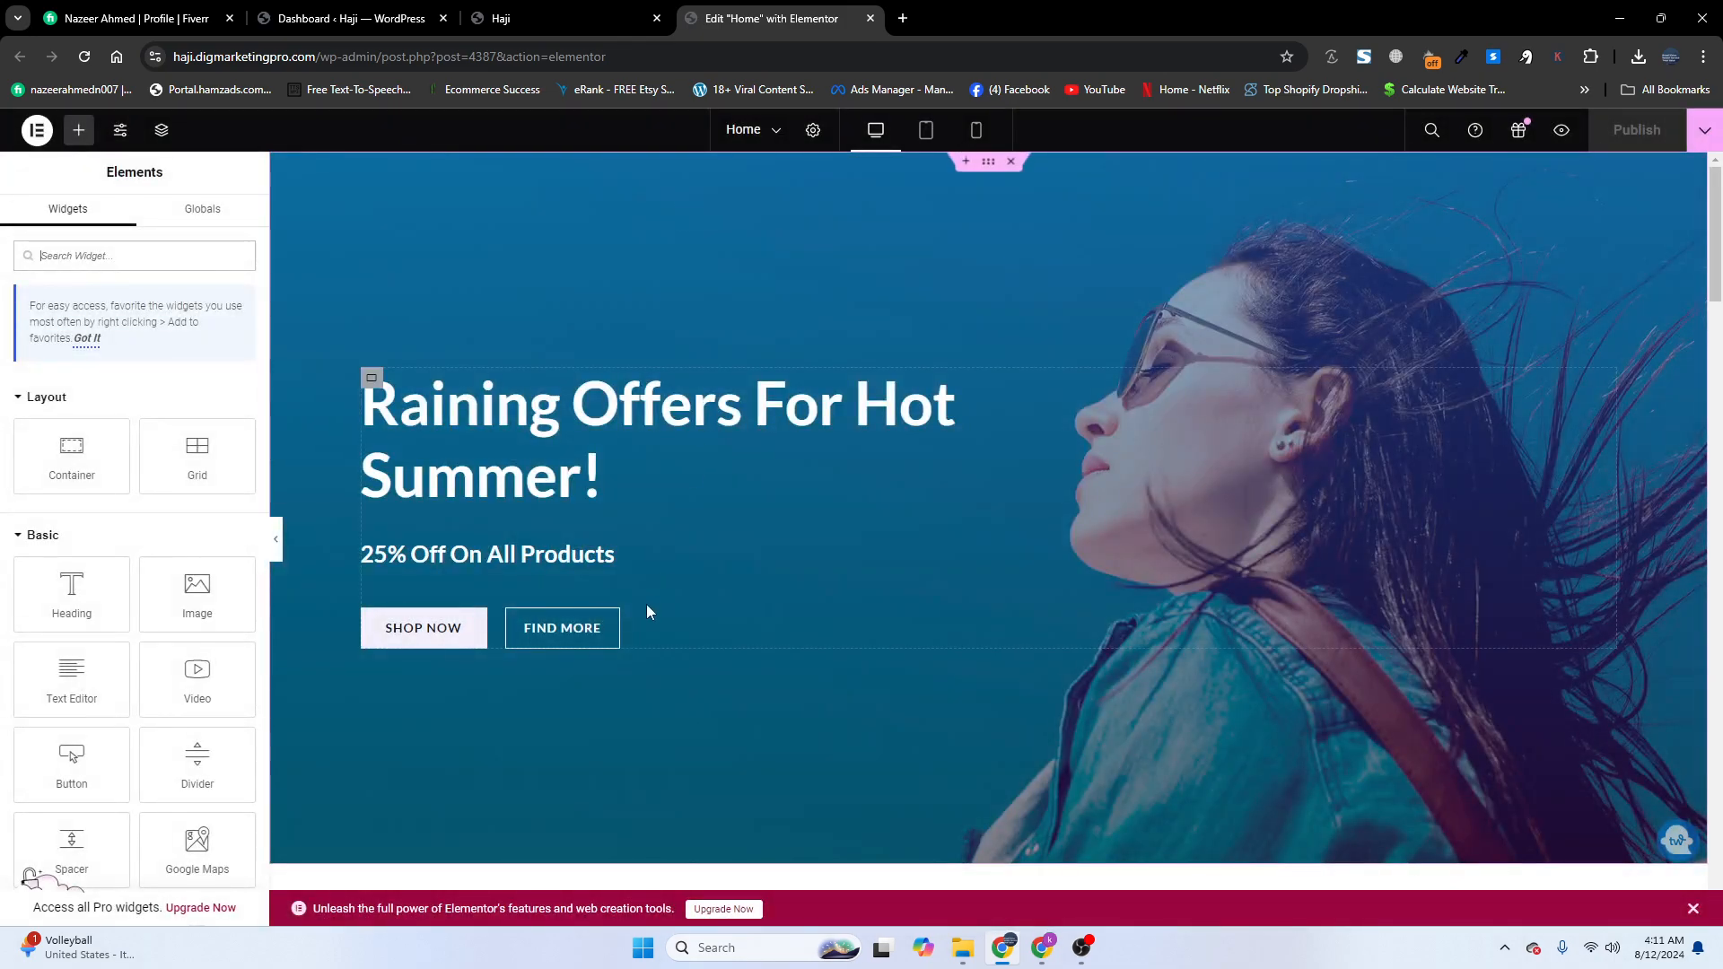
Step: Find the Video widget and add it to the Home page directly below the logo carousel
scroll(648, 607, "down", 5)
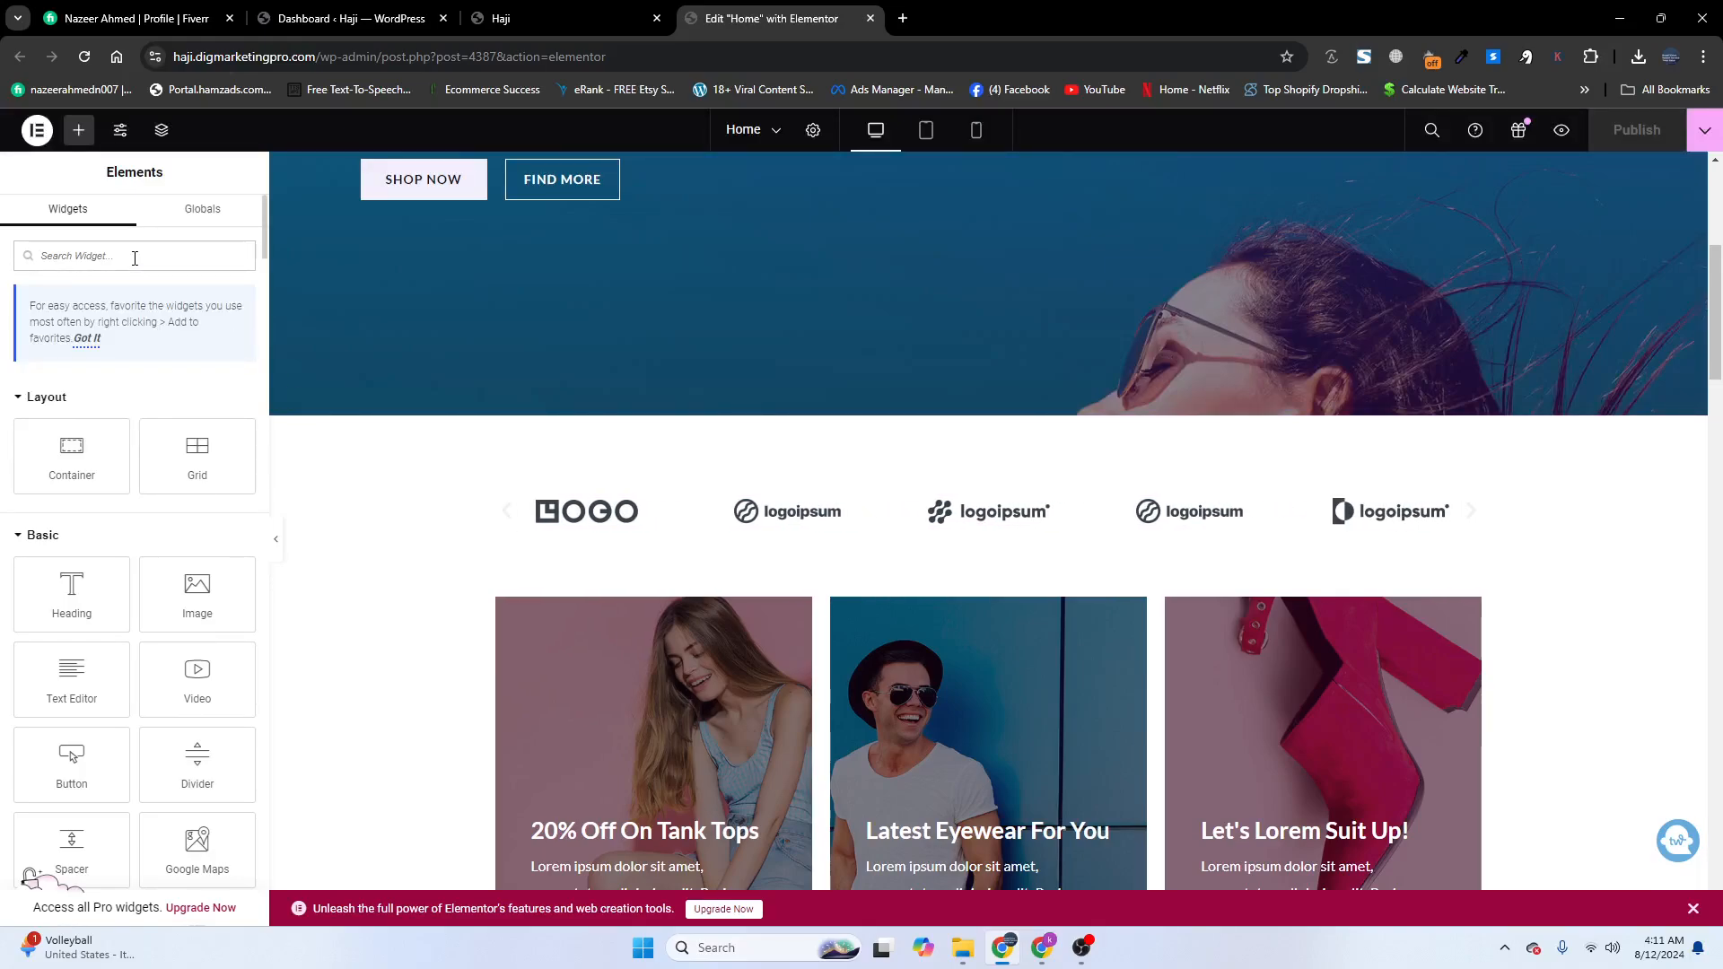
type("vide")
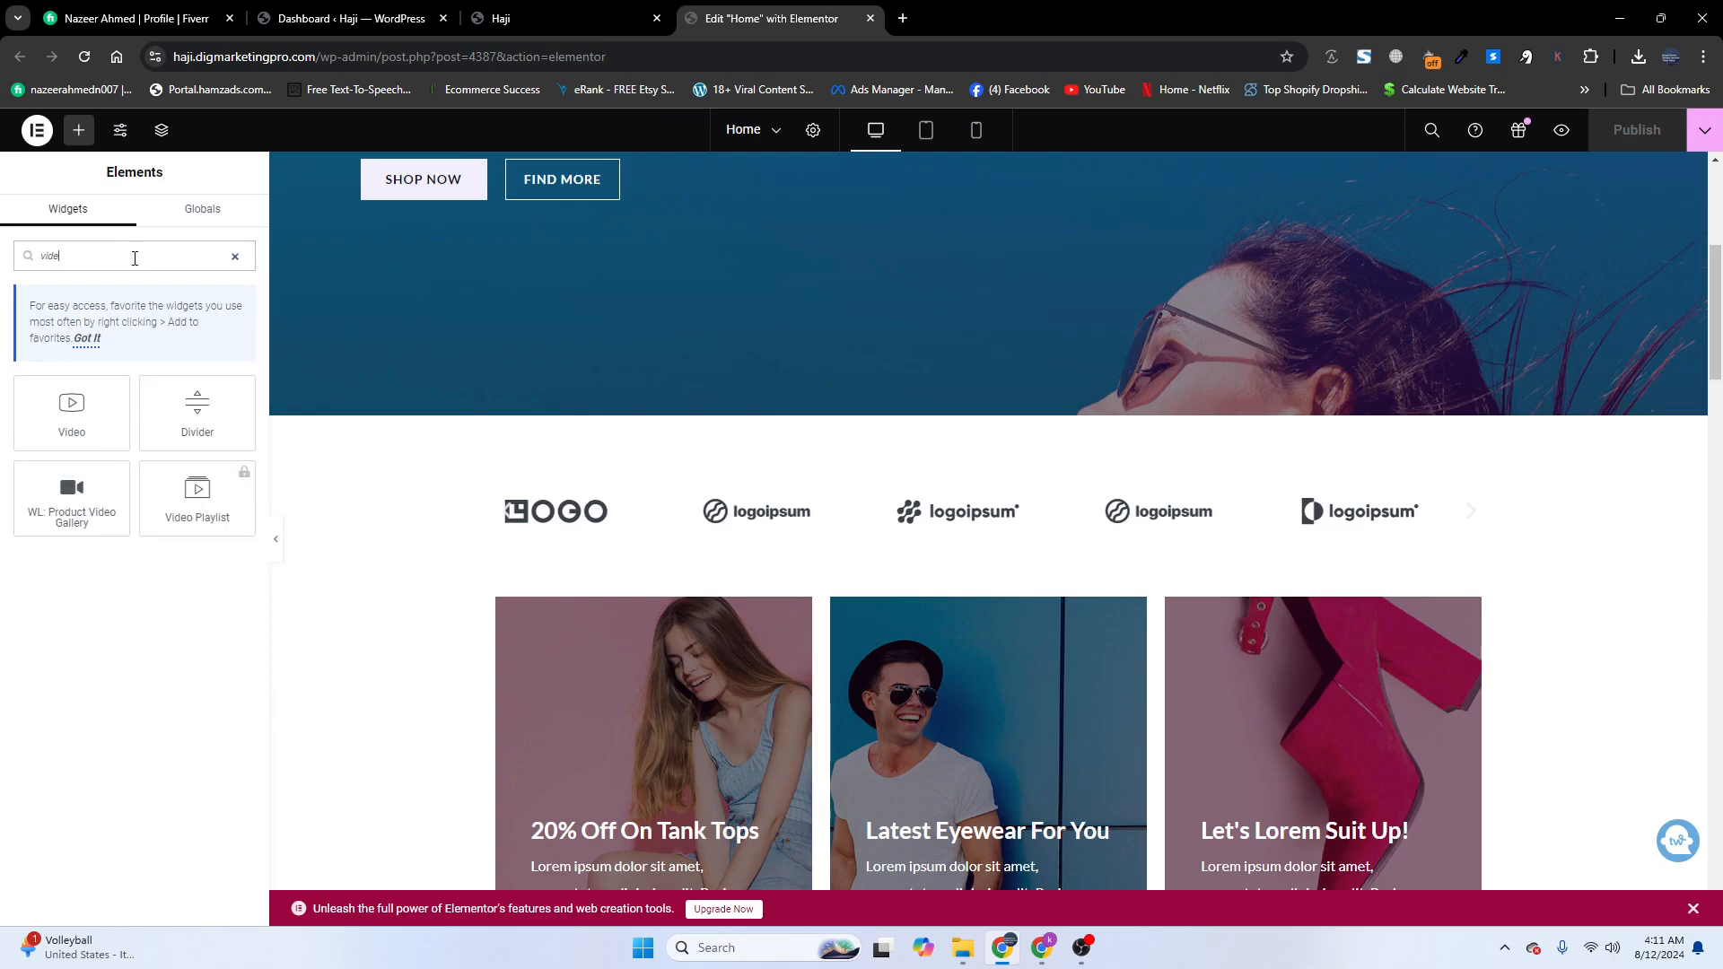
left_click_drag(84, 421, 699, 530)
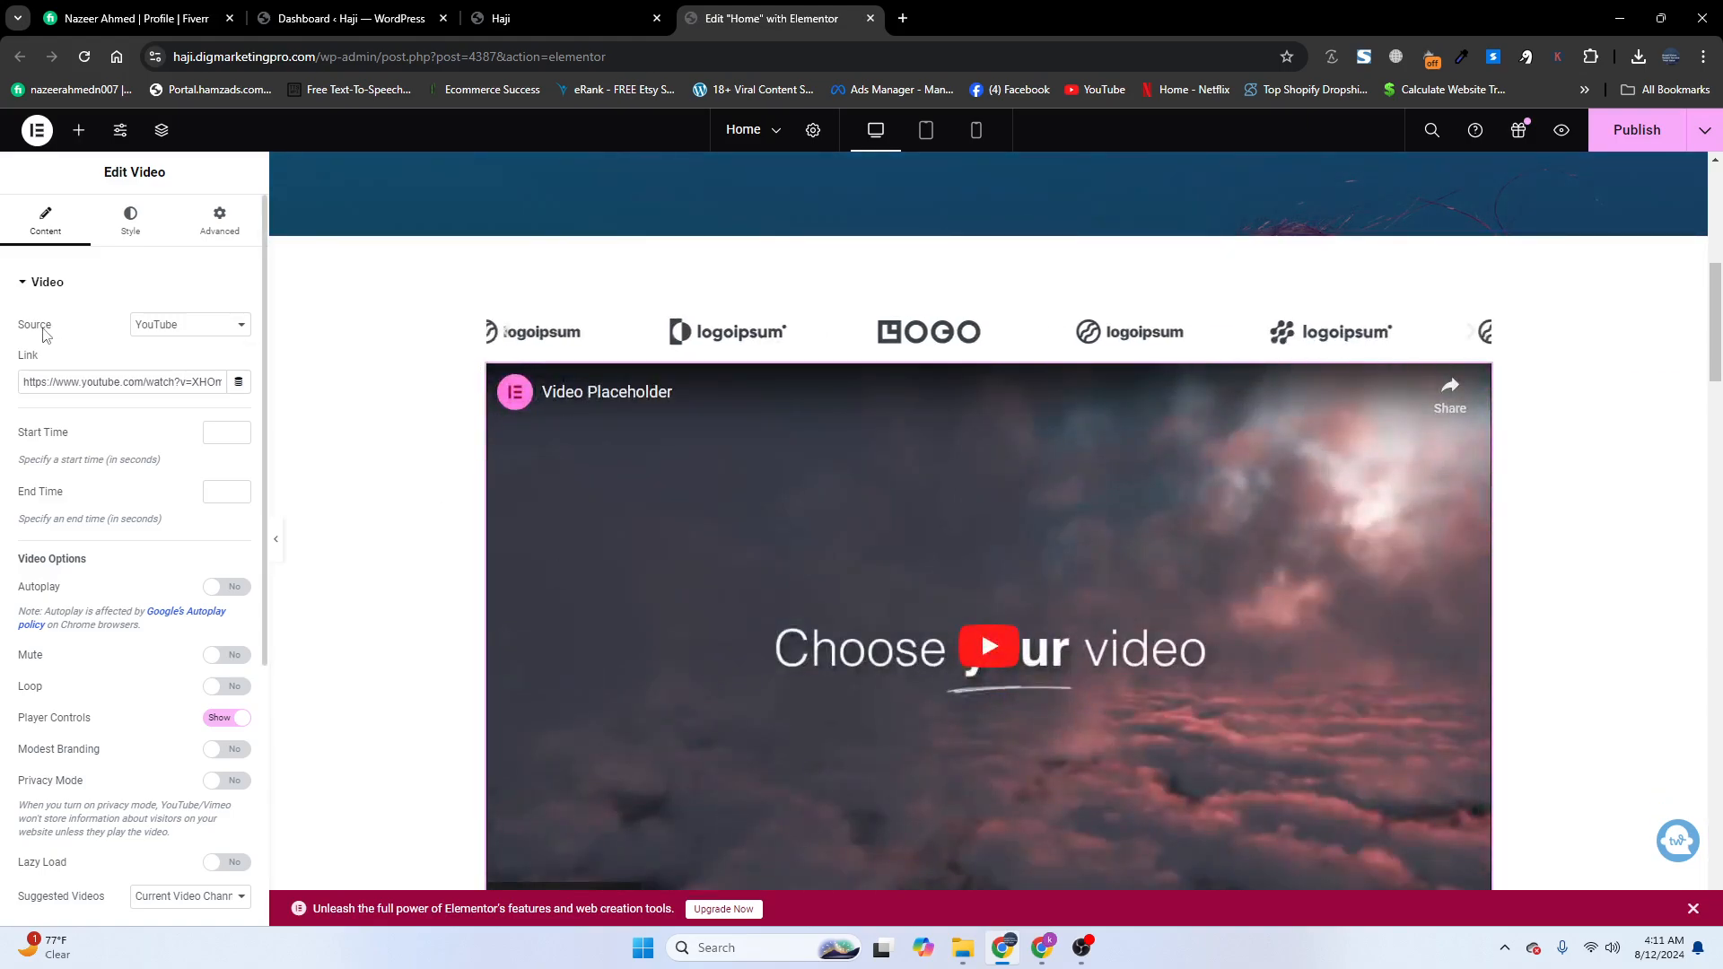
Step: Set the video source to Self Hosted and upload the StockTune-Garden-Of-Melodic-Bliss MP3 as the widget's media file
left_click(163, 332)
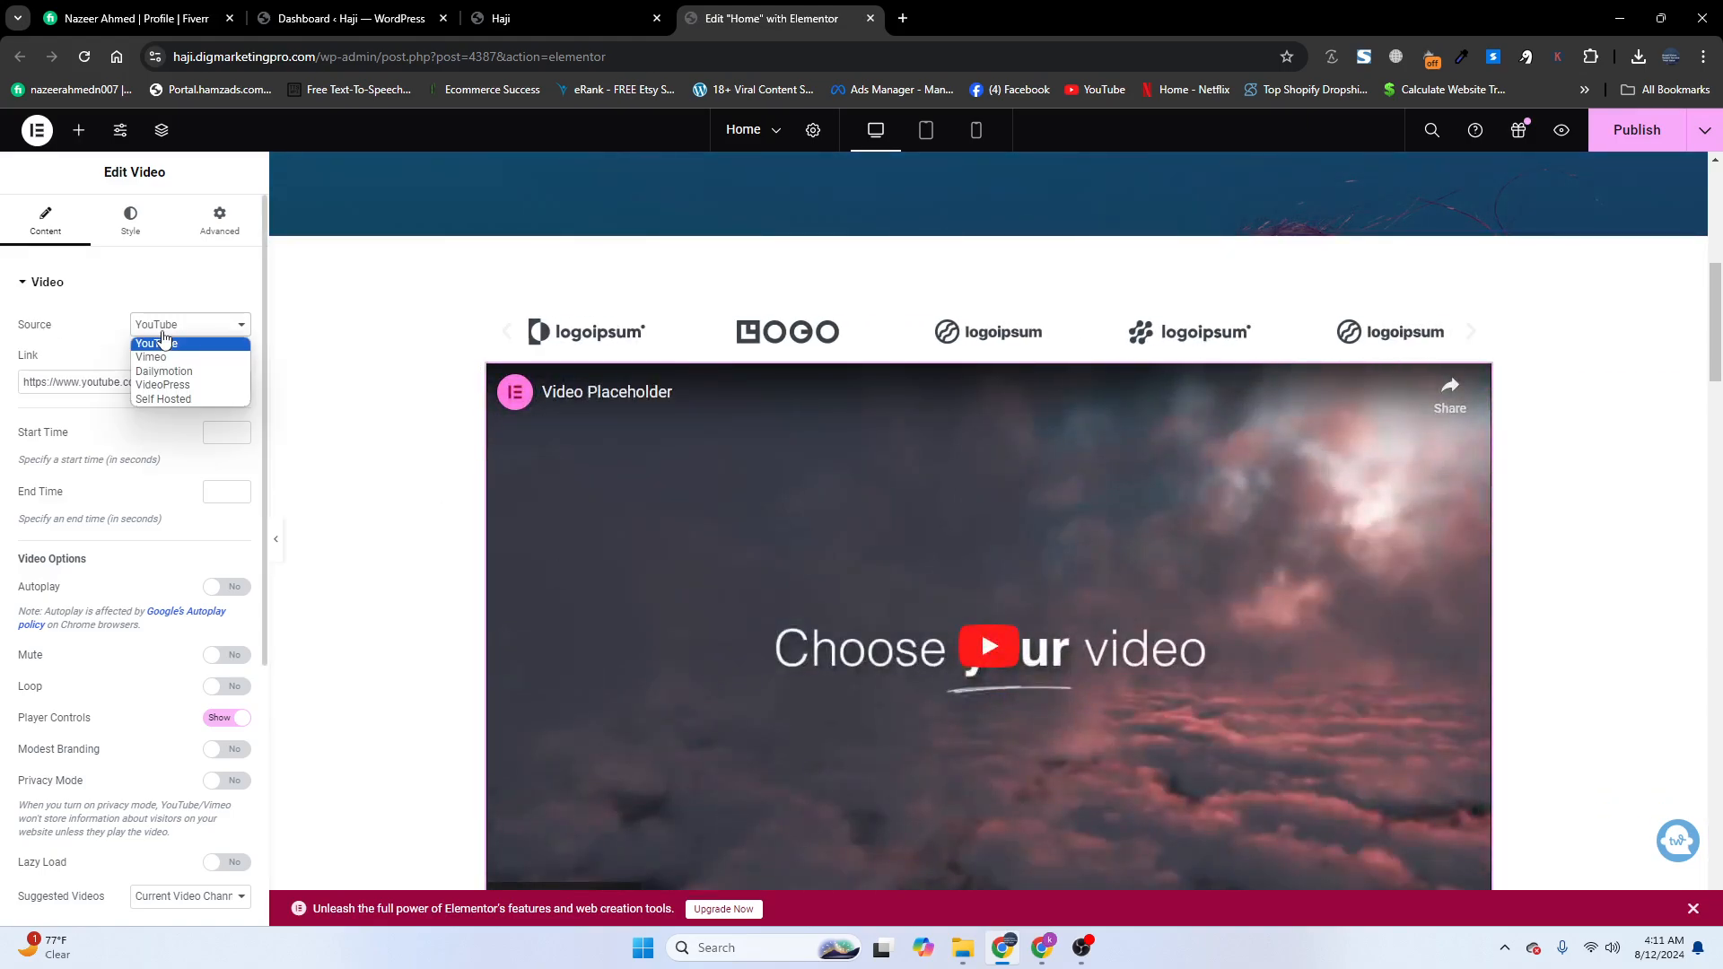
left_click(163, 400)
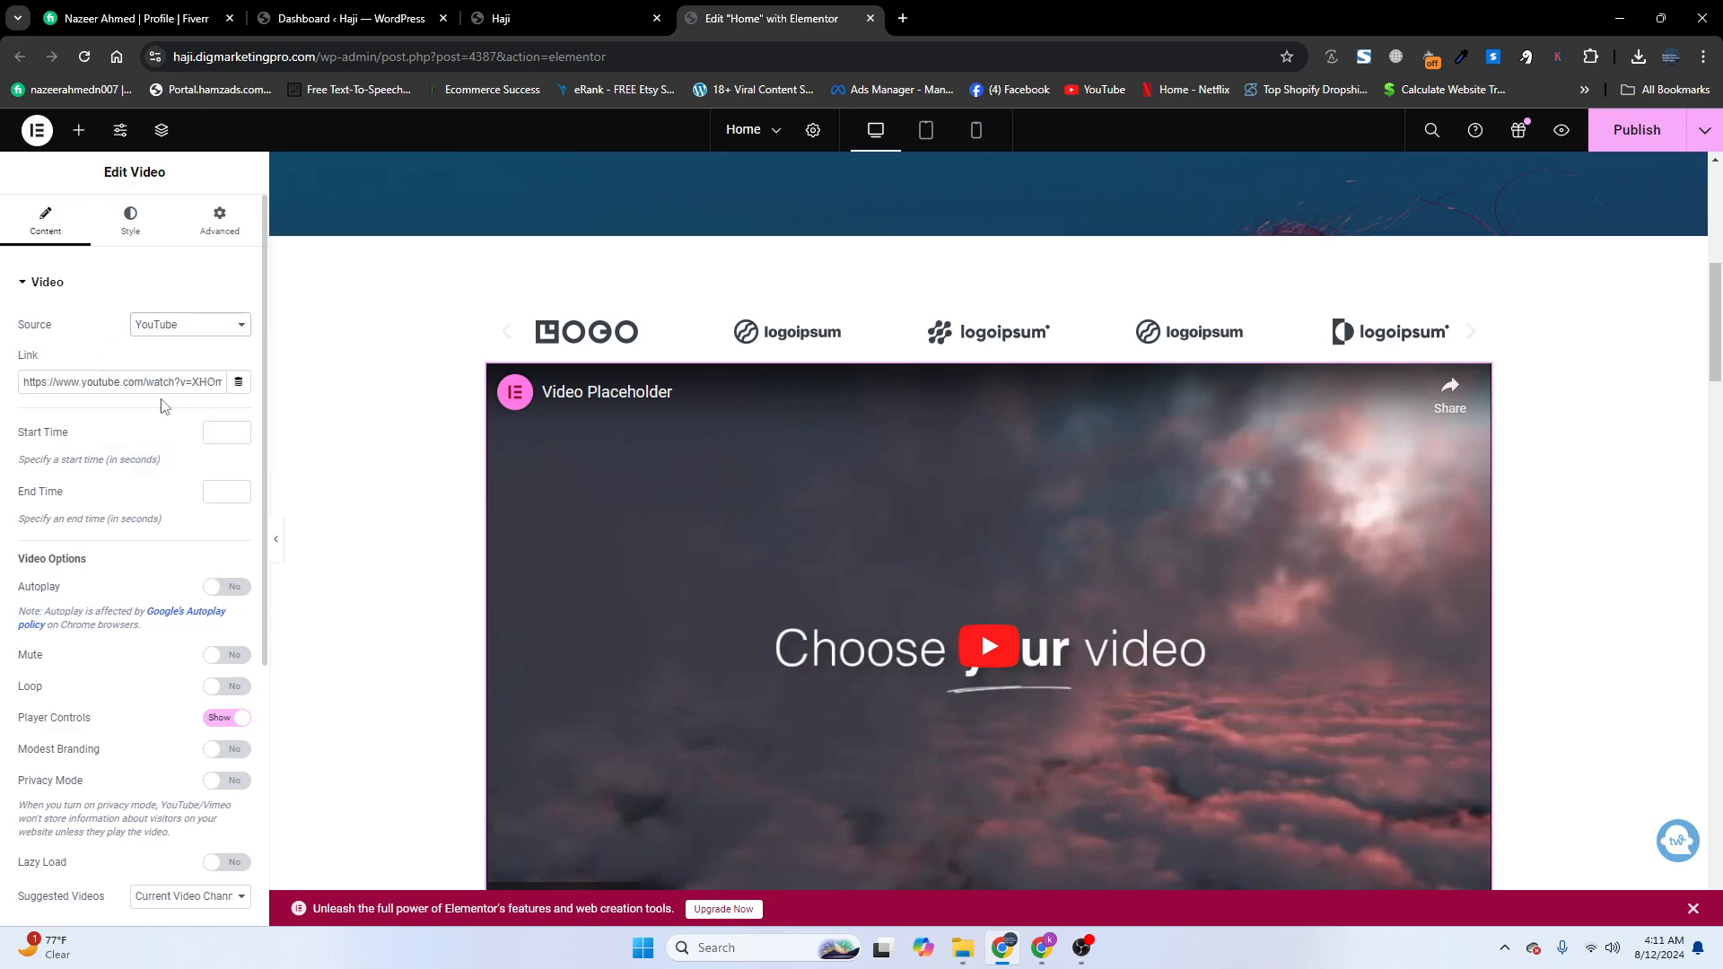
scroll(162, 406, "down", 1)
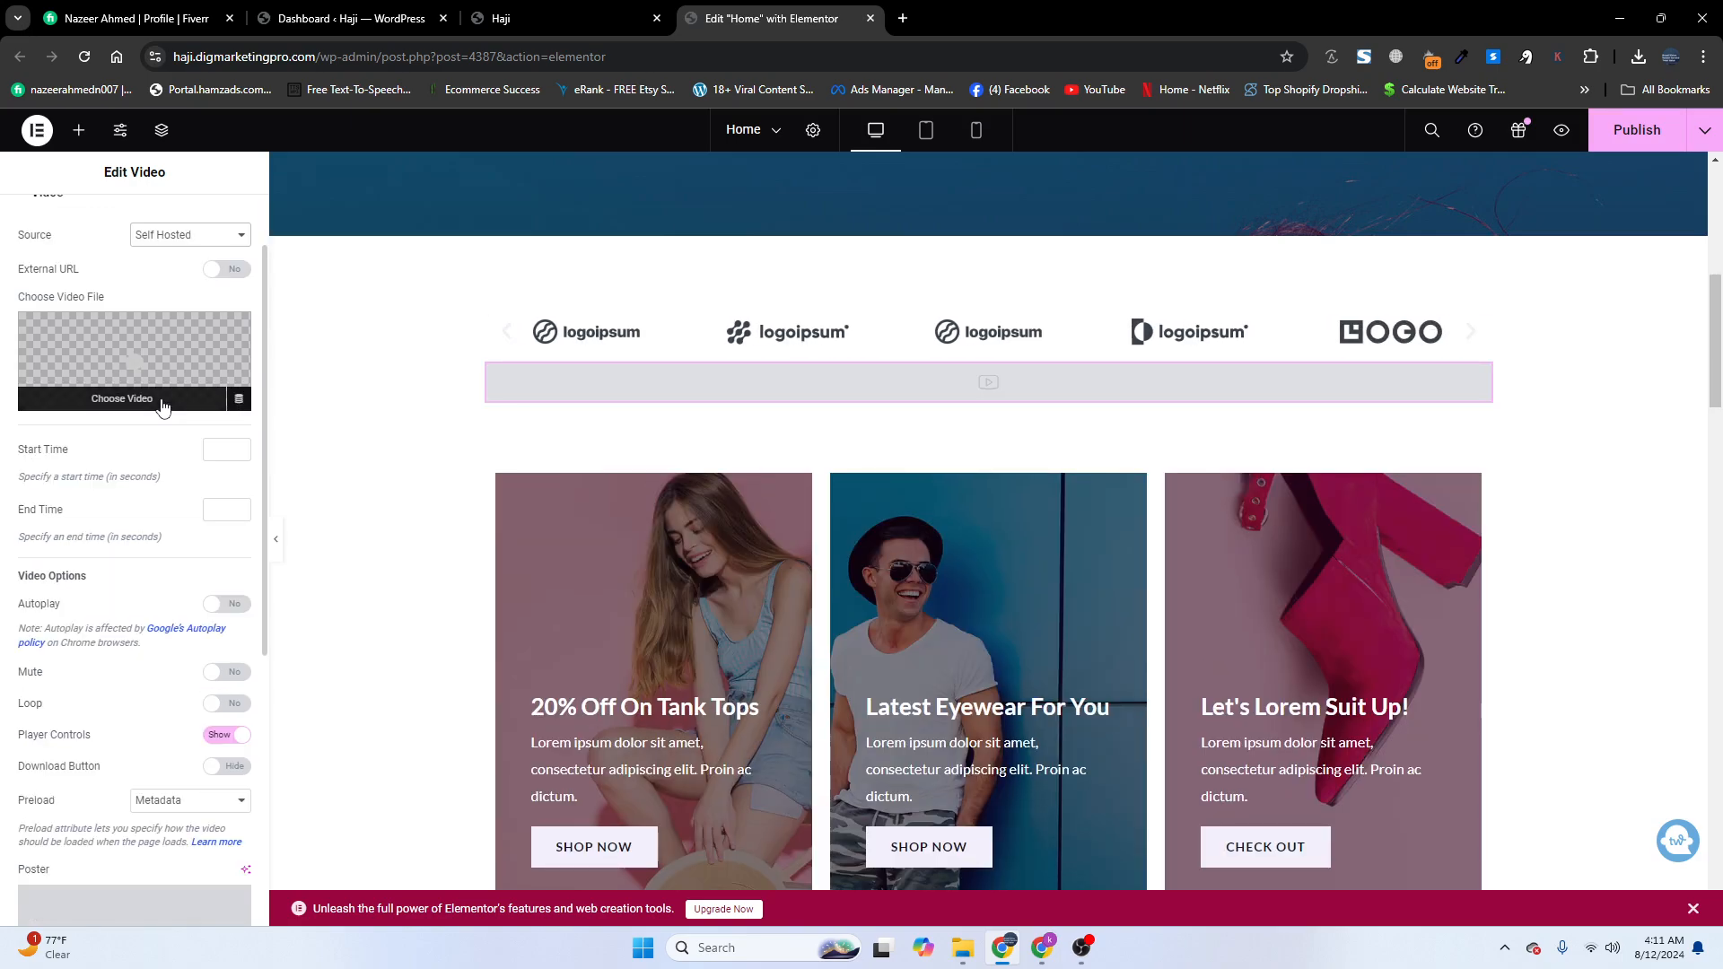
left_click(126, 350)
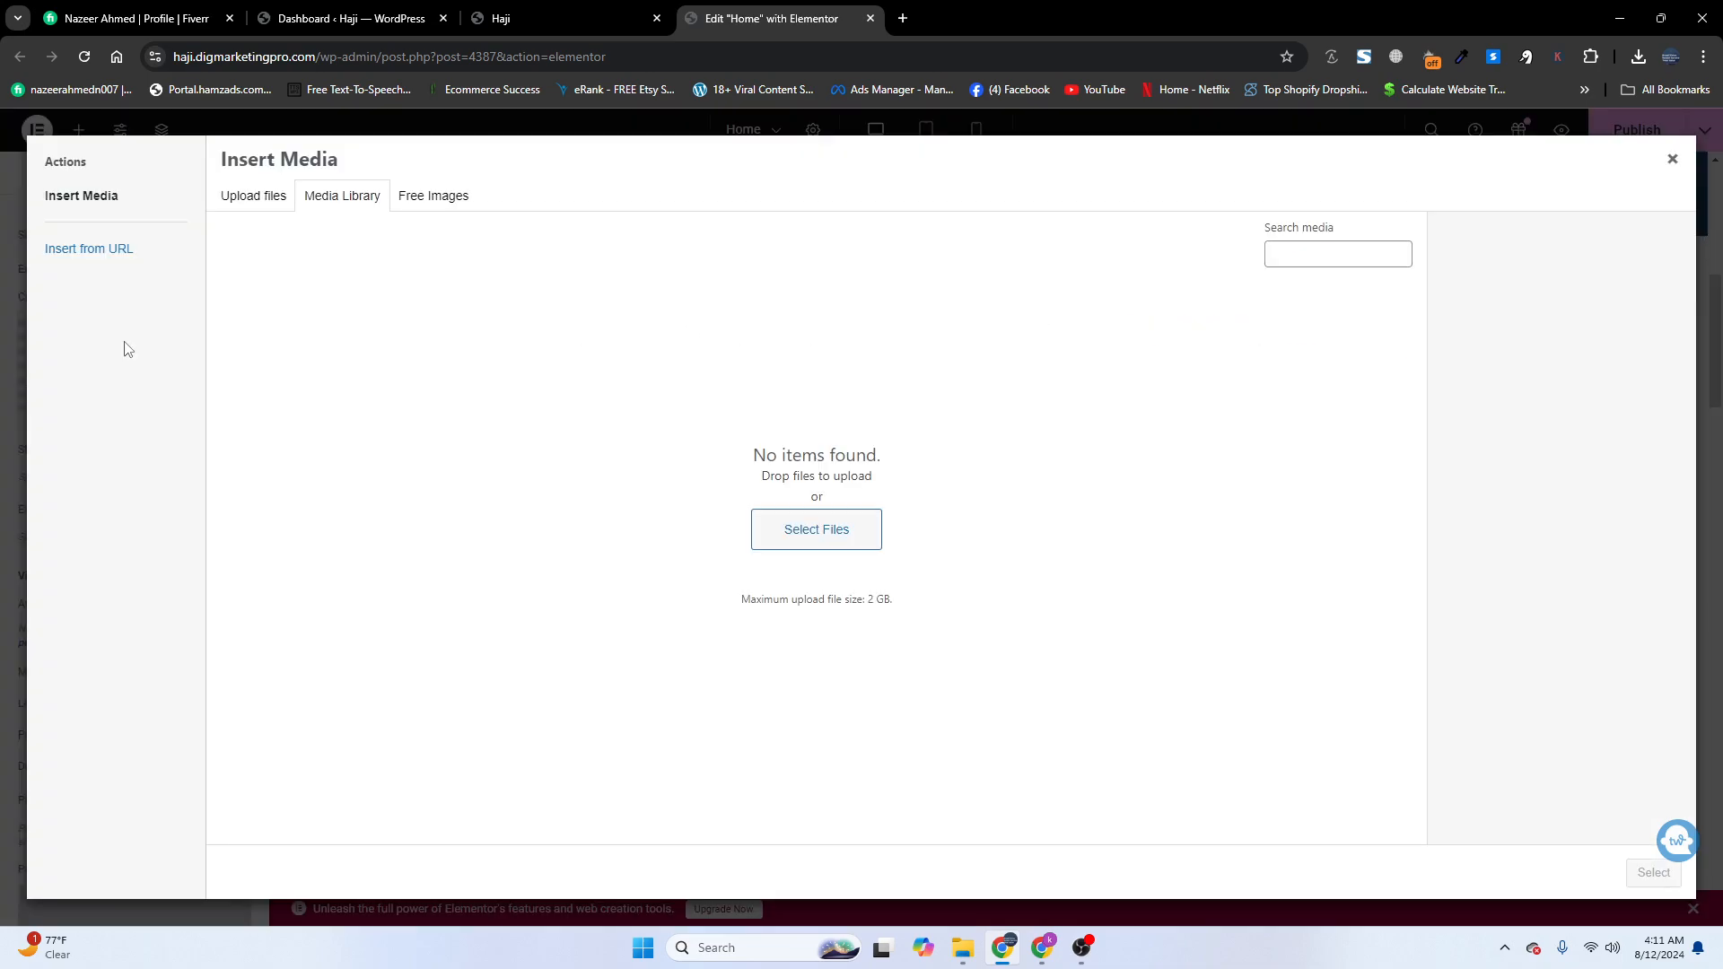
left_click(248, 209)
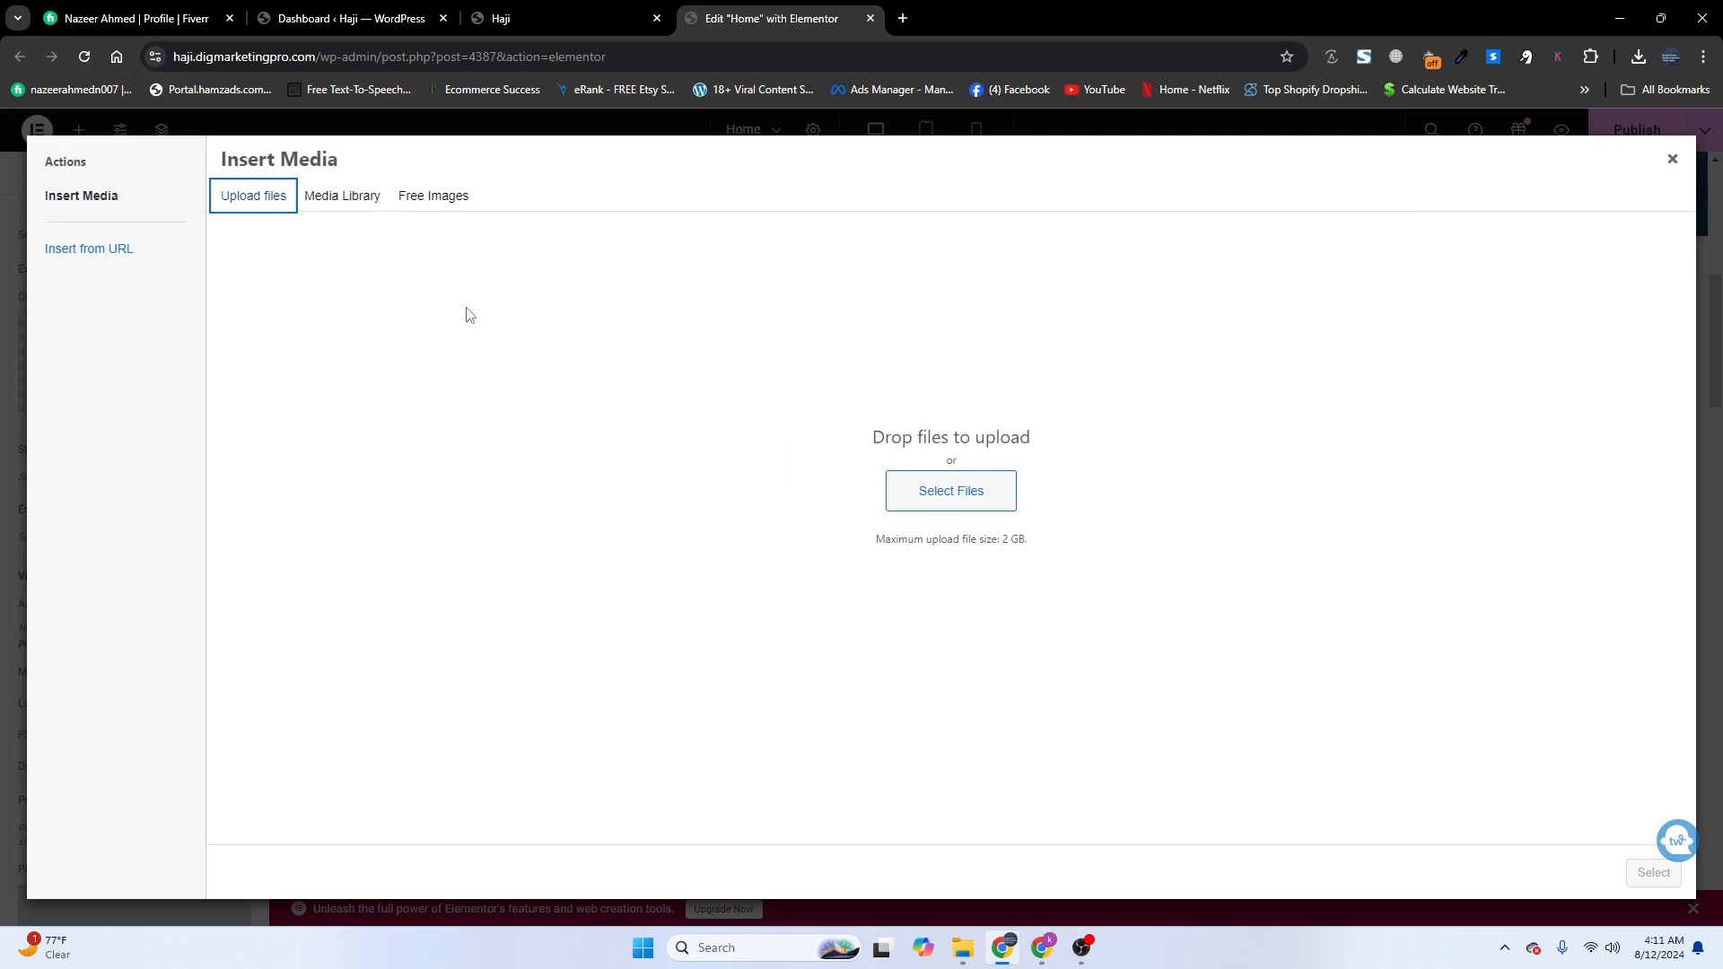
left_click(969, 496)
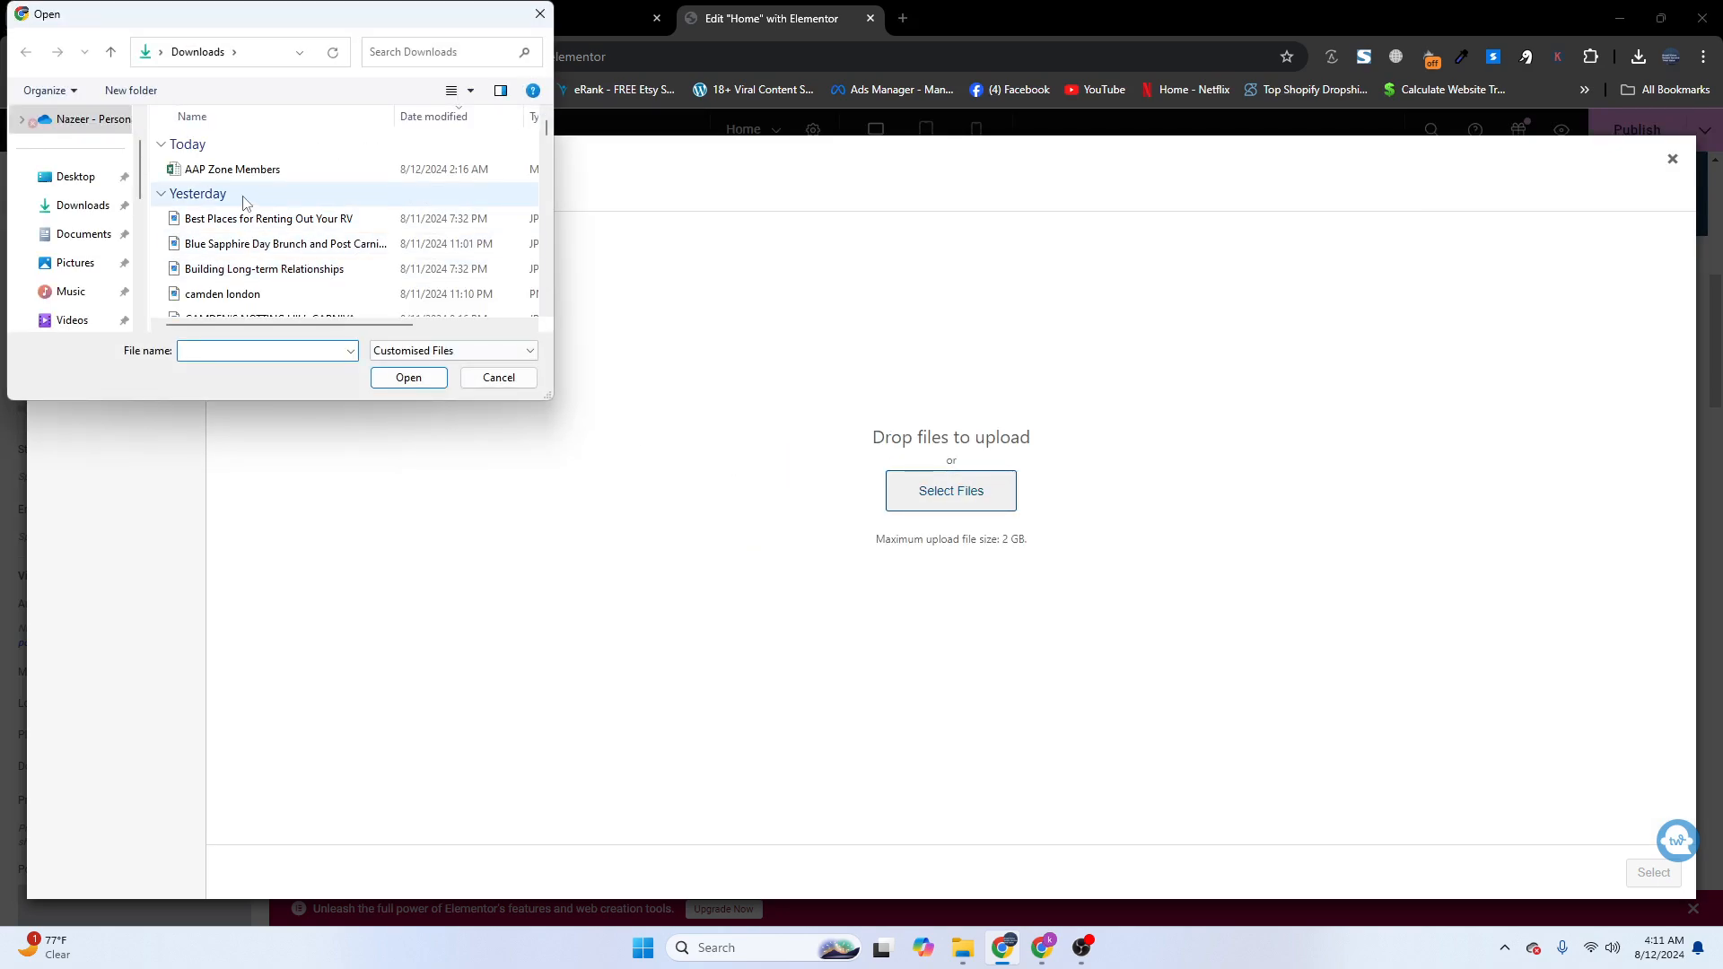
double_click(240, 174)
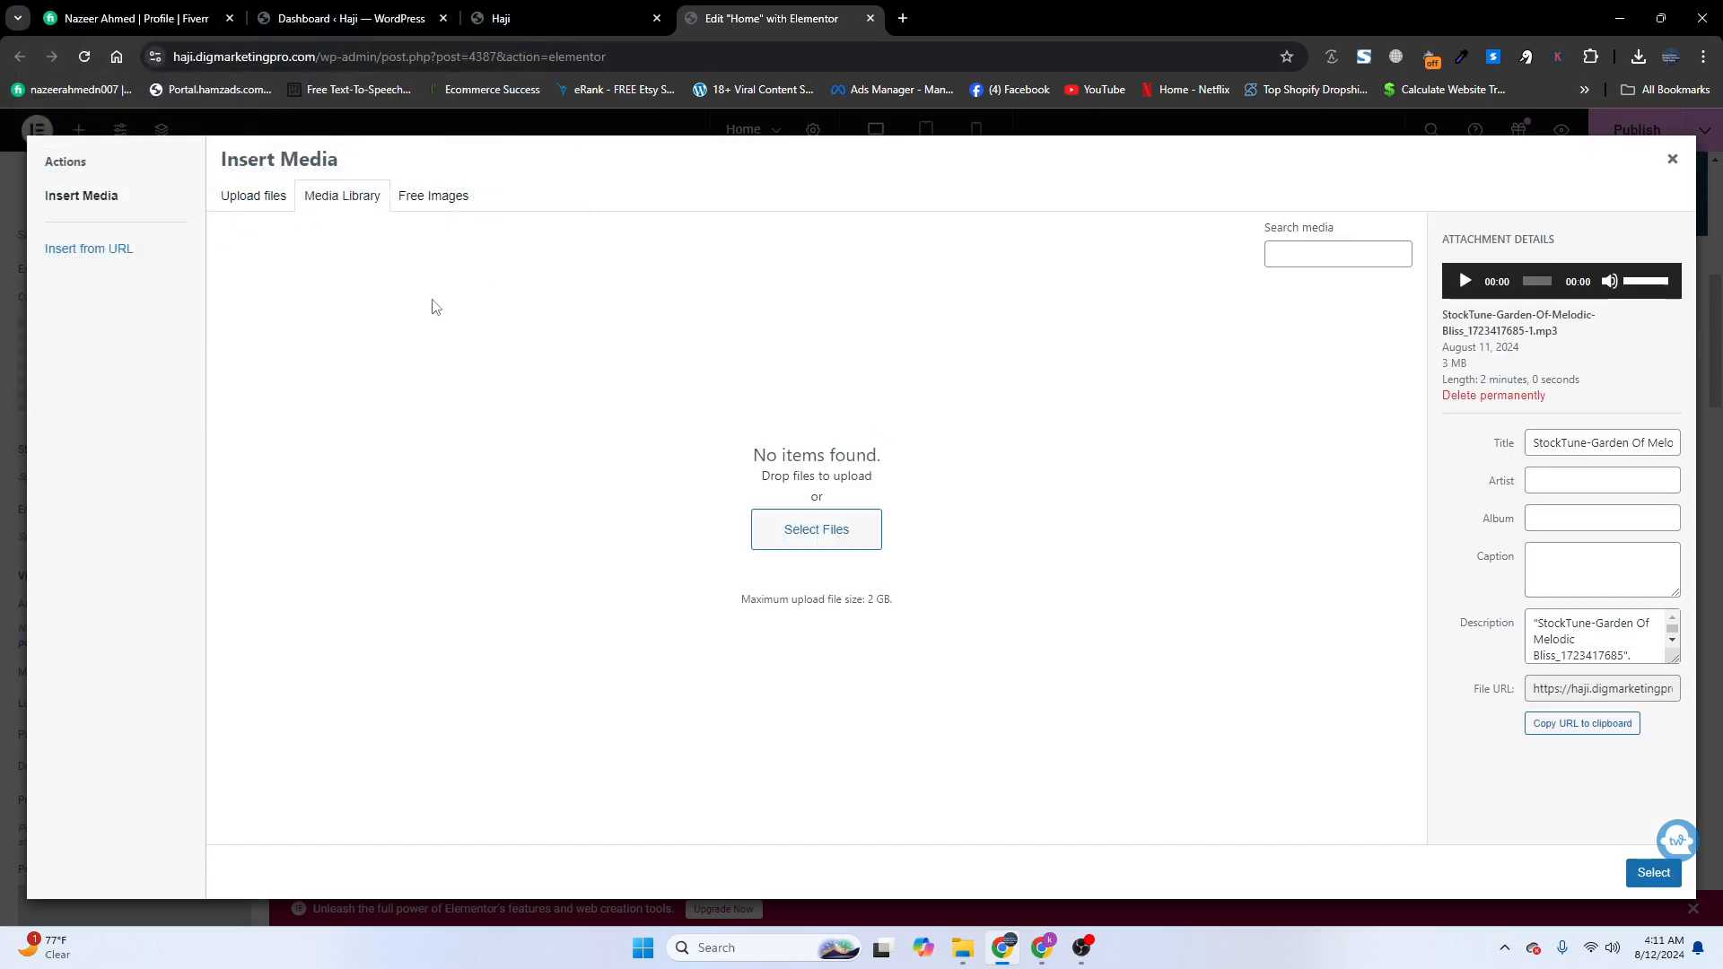
left_click(1653, 873)
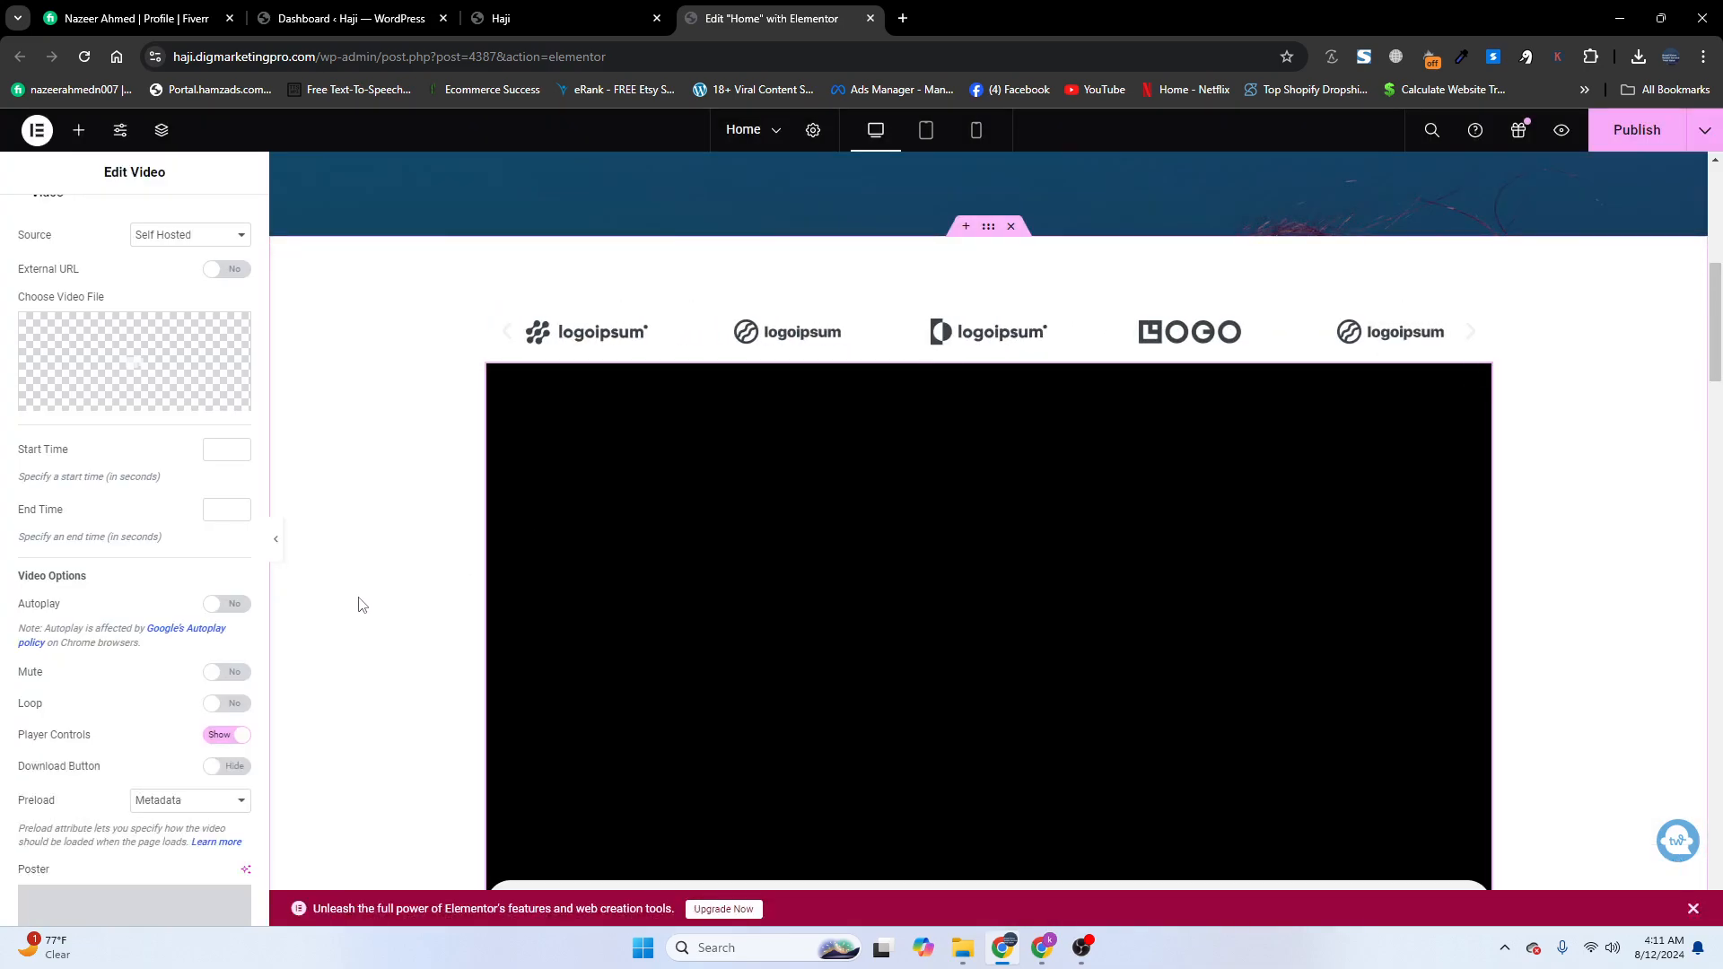
Step: Play the uploaded audio in the widget's preview player to check its sound
scroll(361, 601, "down", 1)
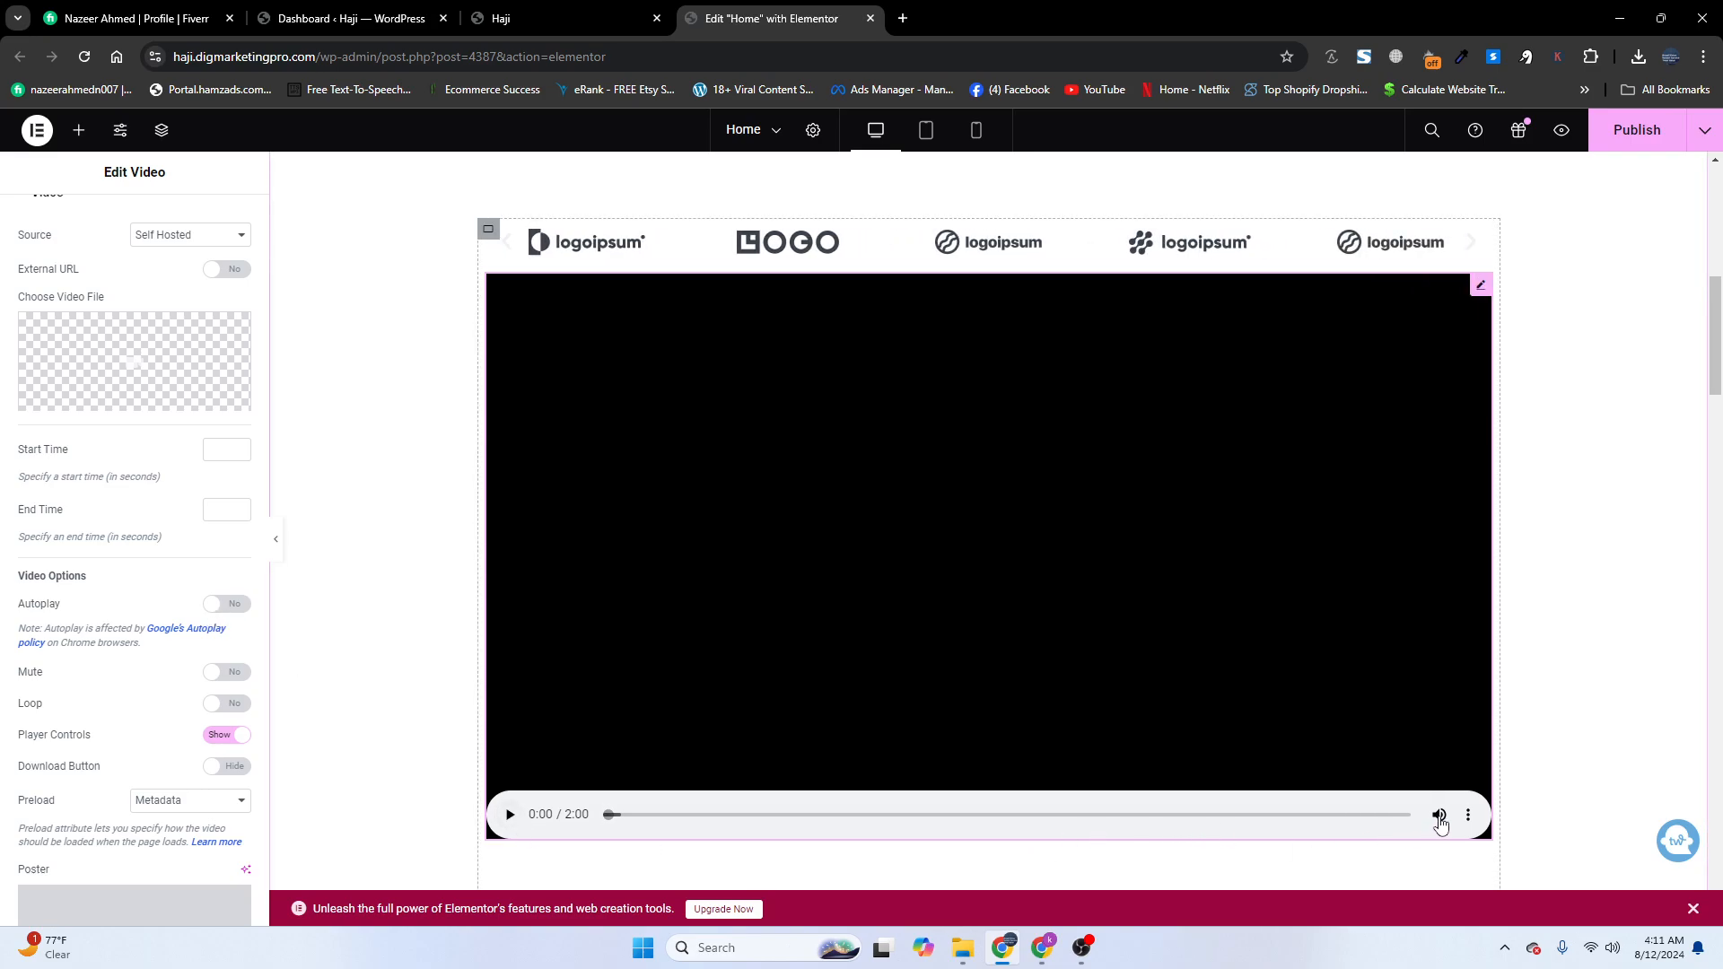
mouse_move(1441, 820)
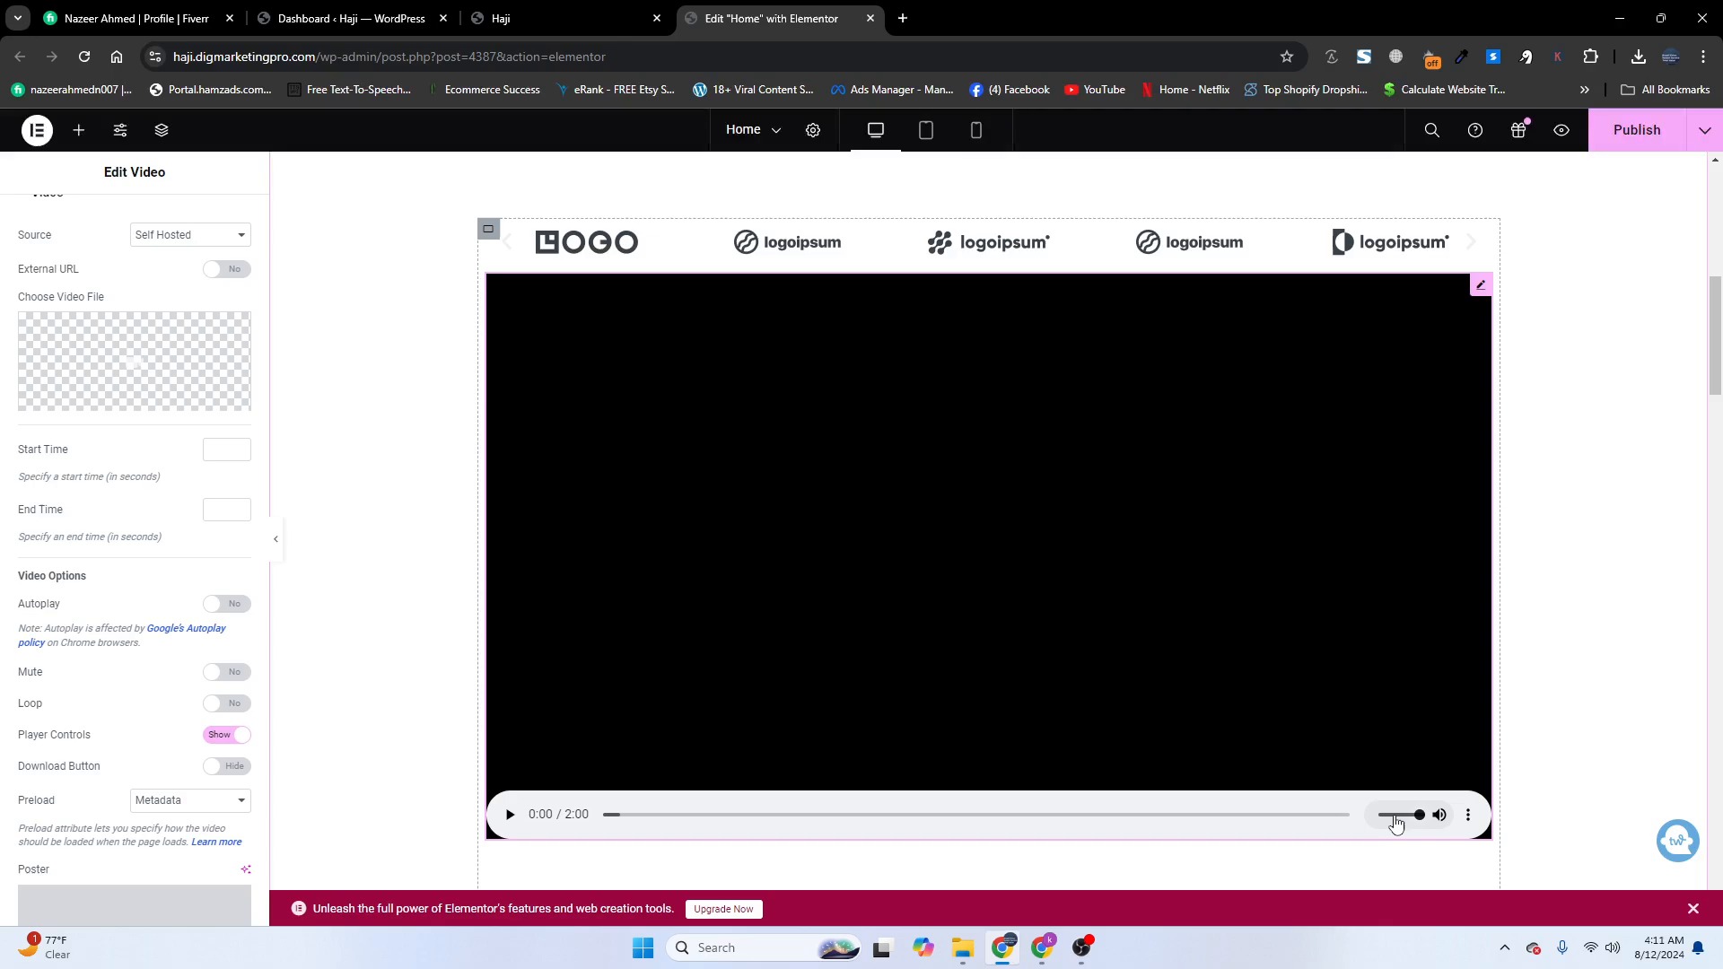
left_click(509, 816)
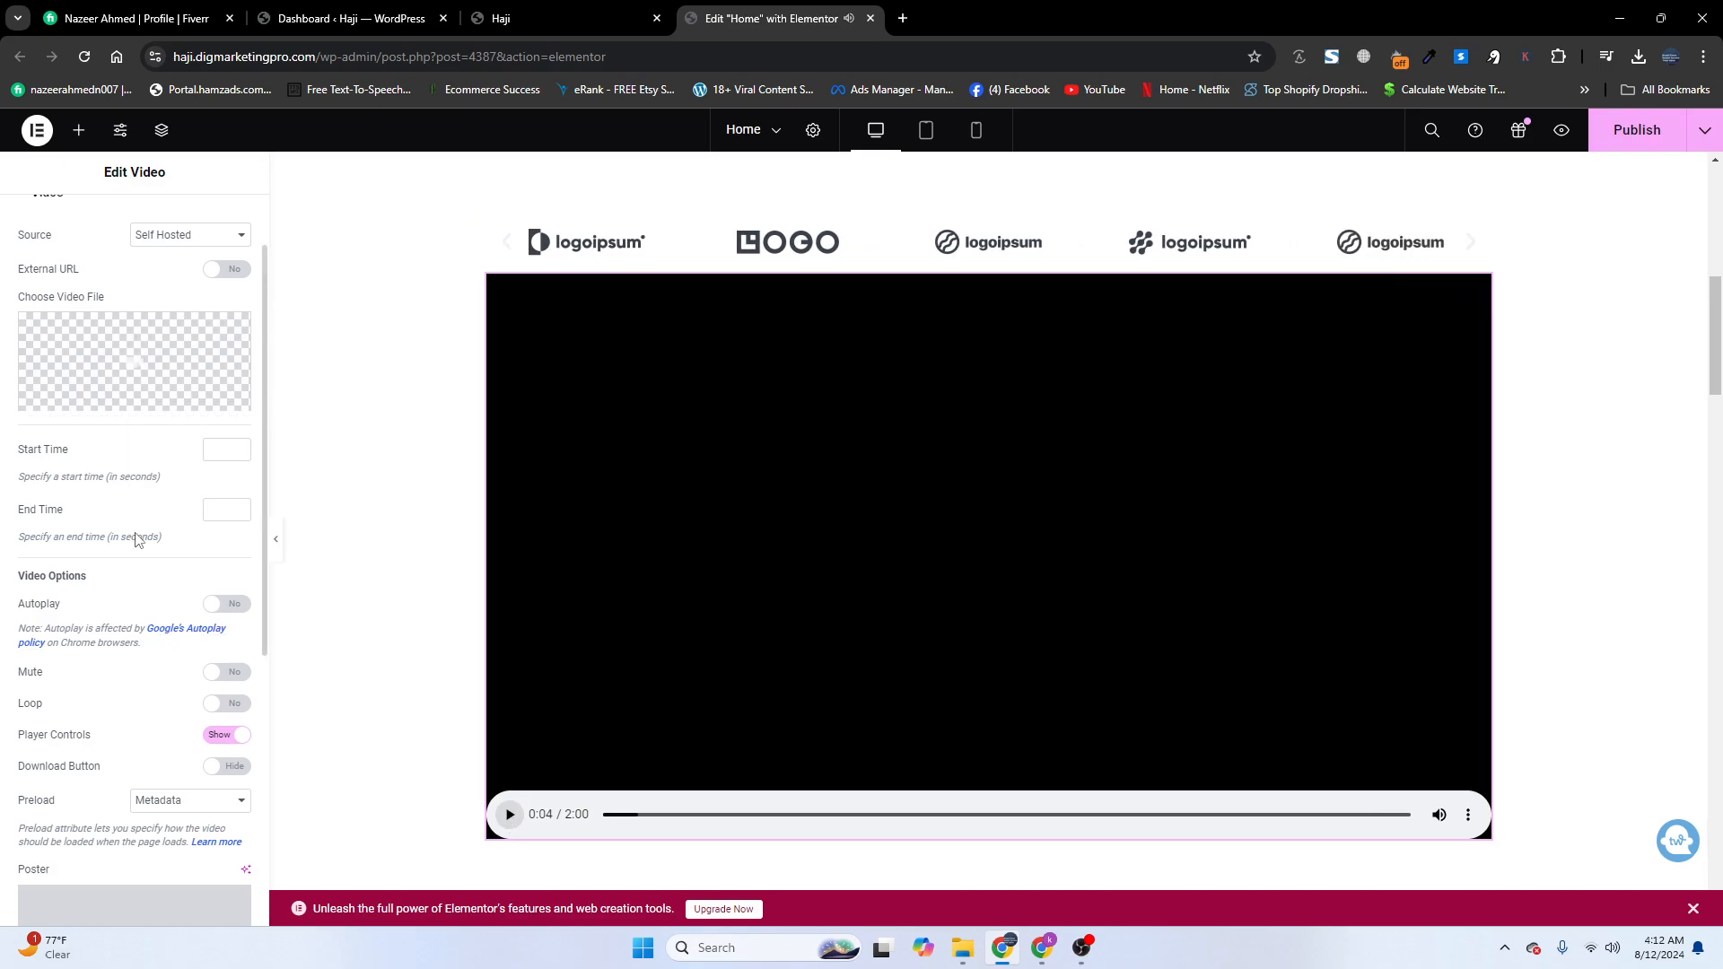
Step: Give the Video widget a custom width of 2% and align it to the center of its container
scroll(139, 538, "up", 2)
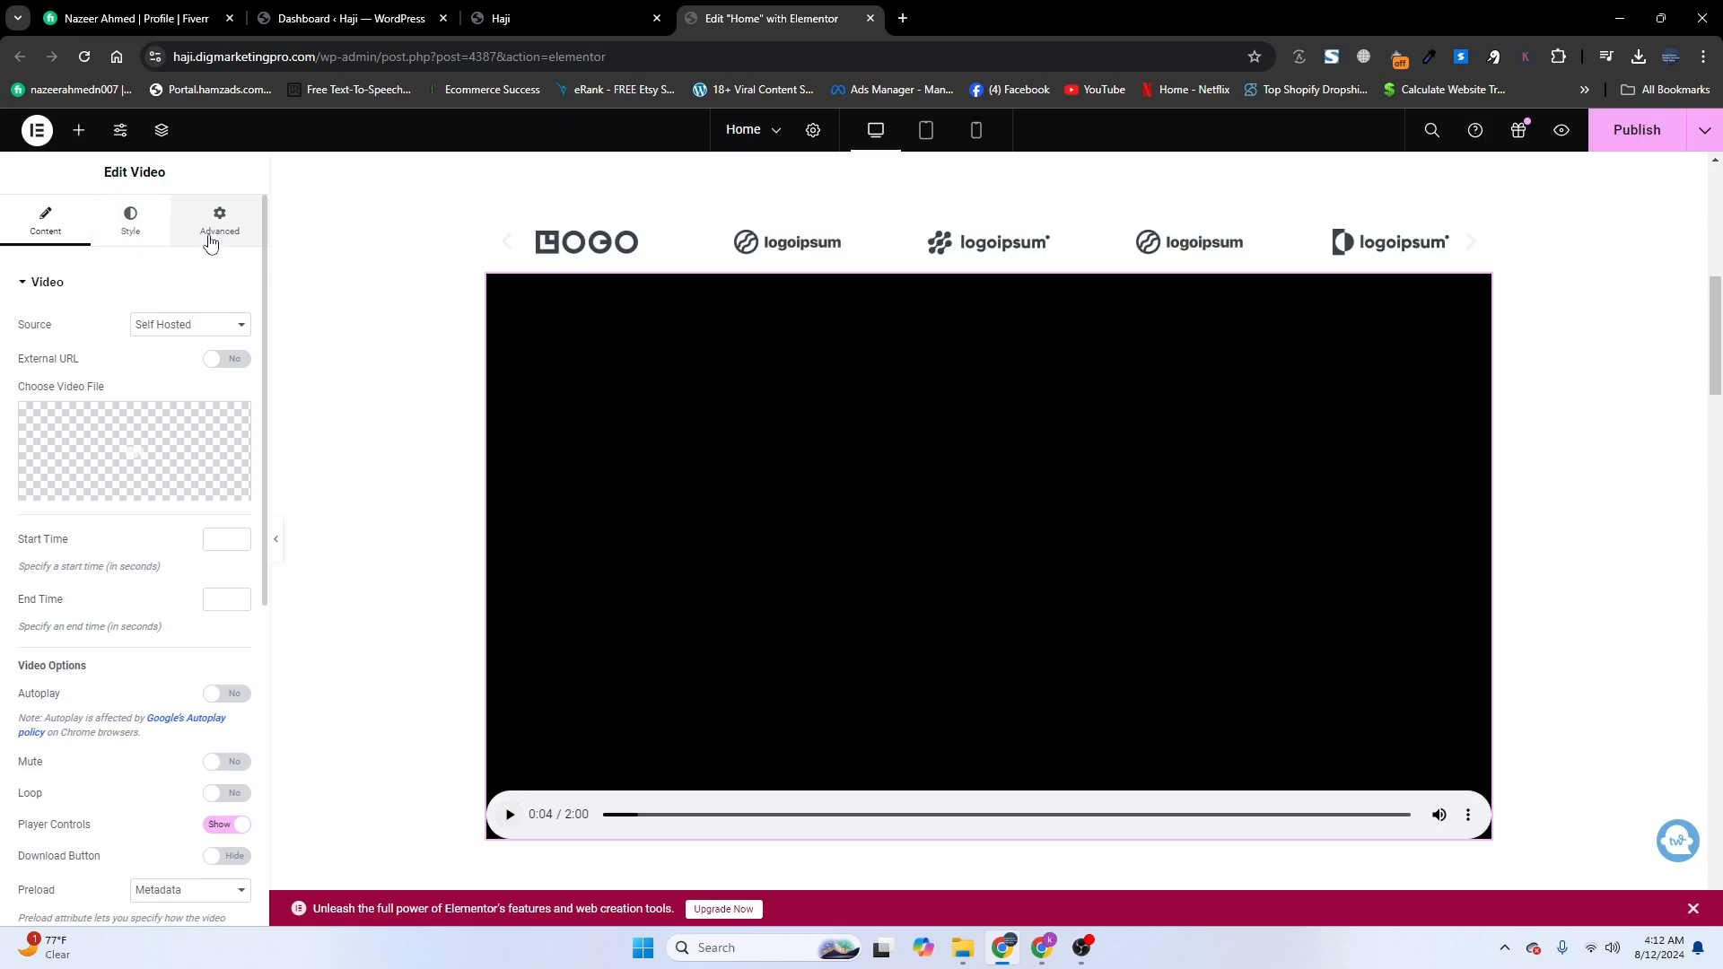
left_click(209, 241)
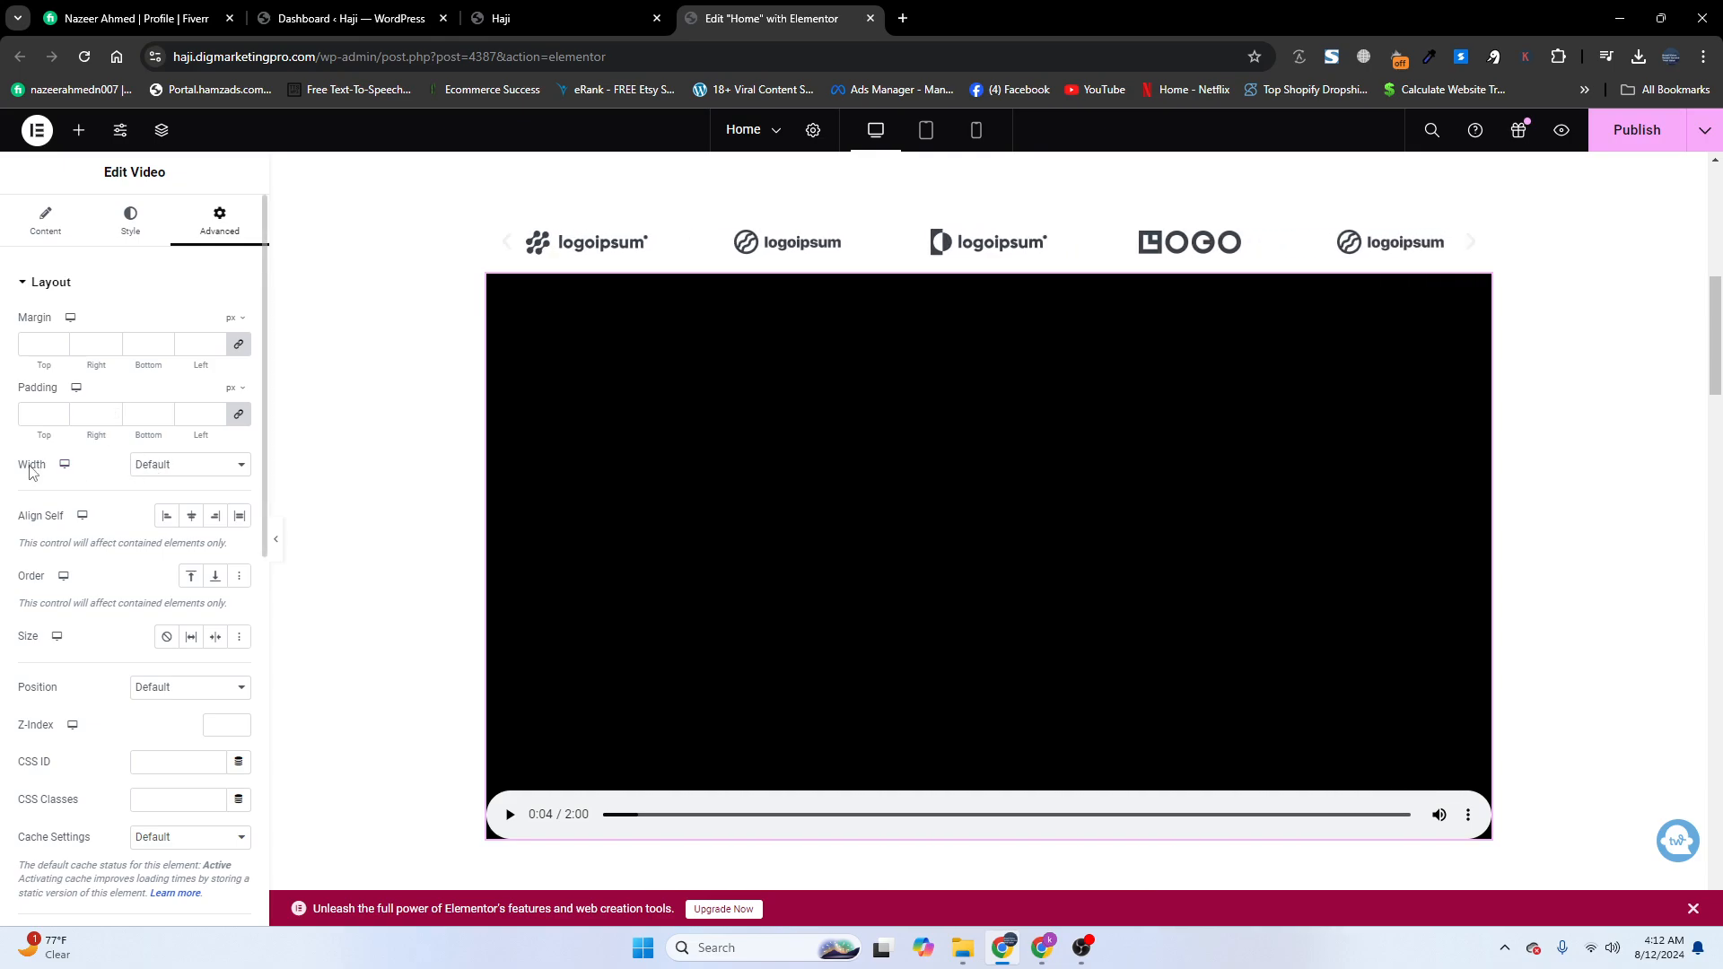
left_click(163, 467)
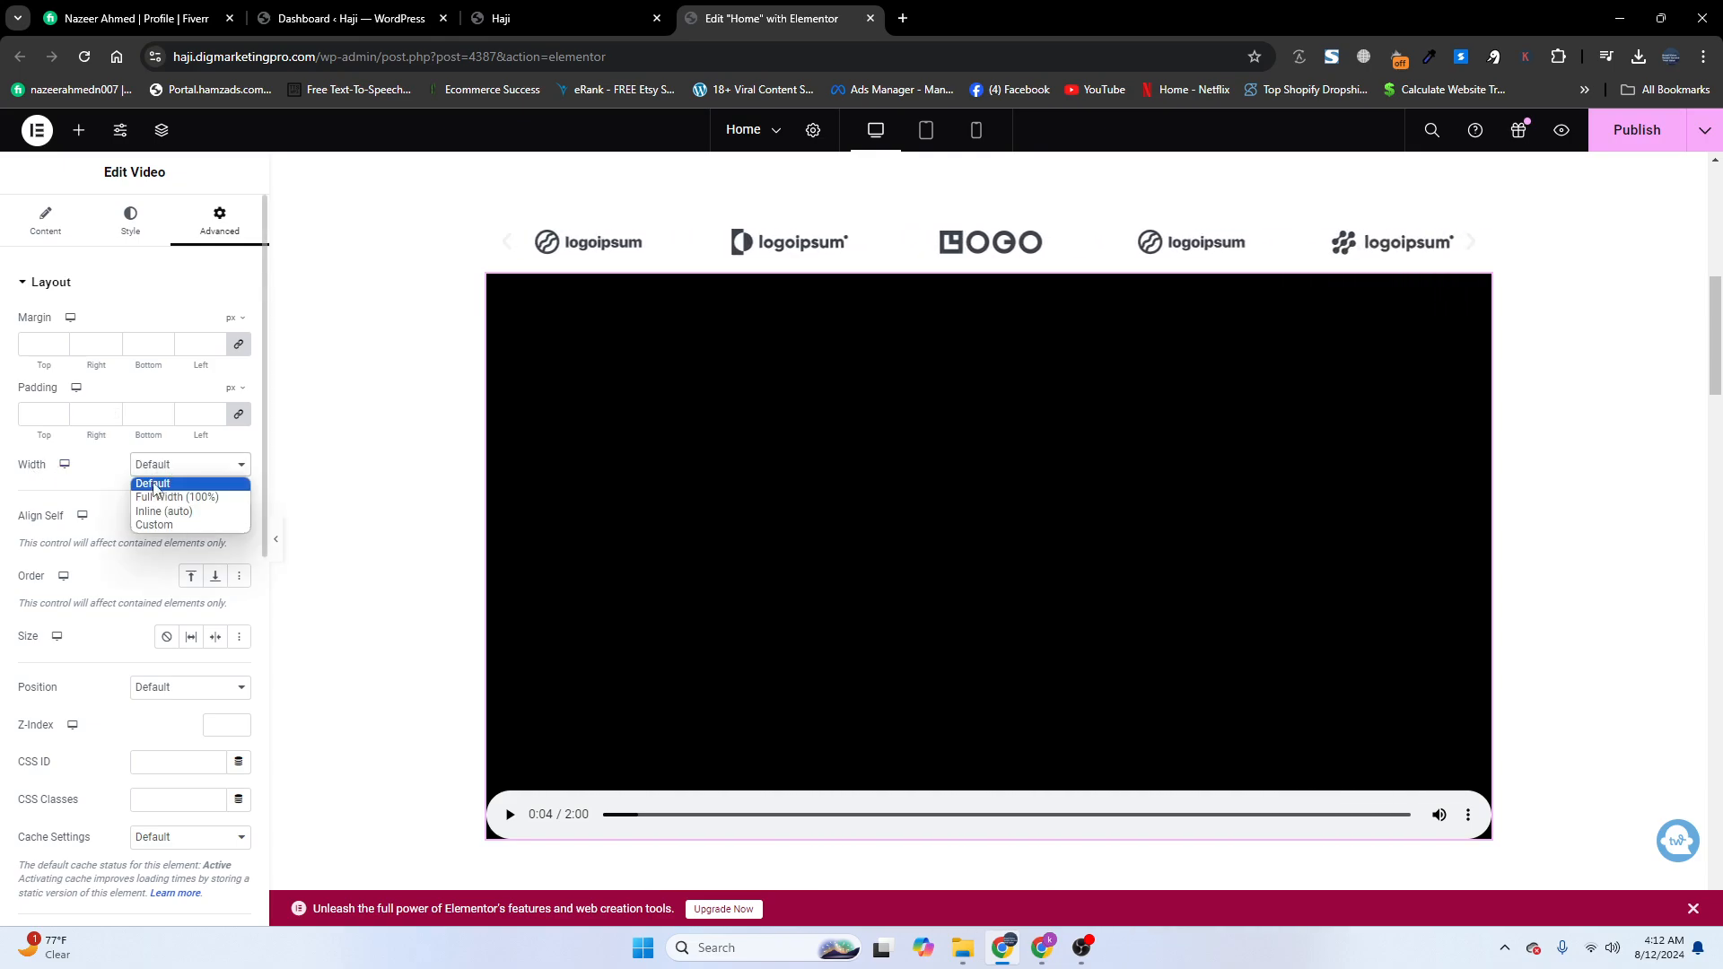
left_click(157, 525)
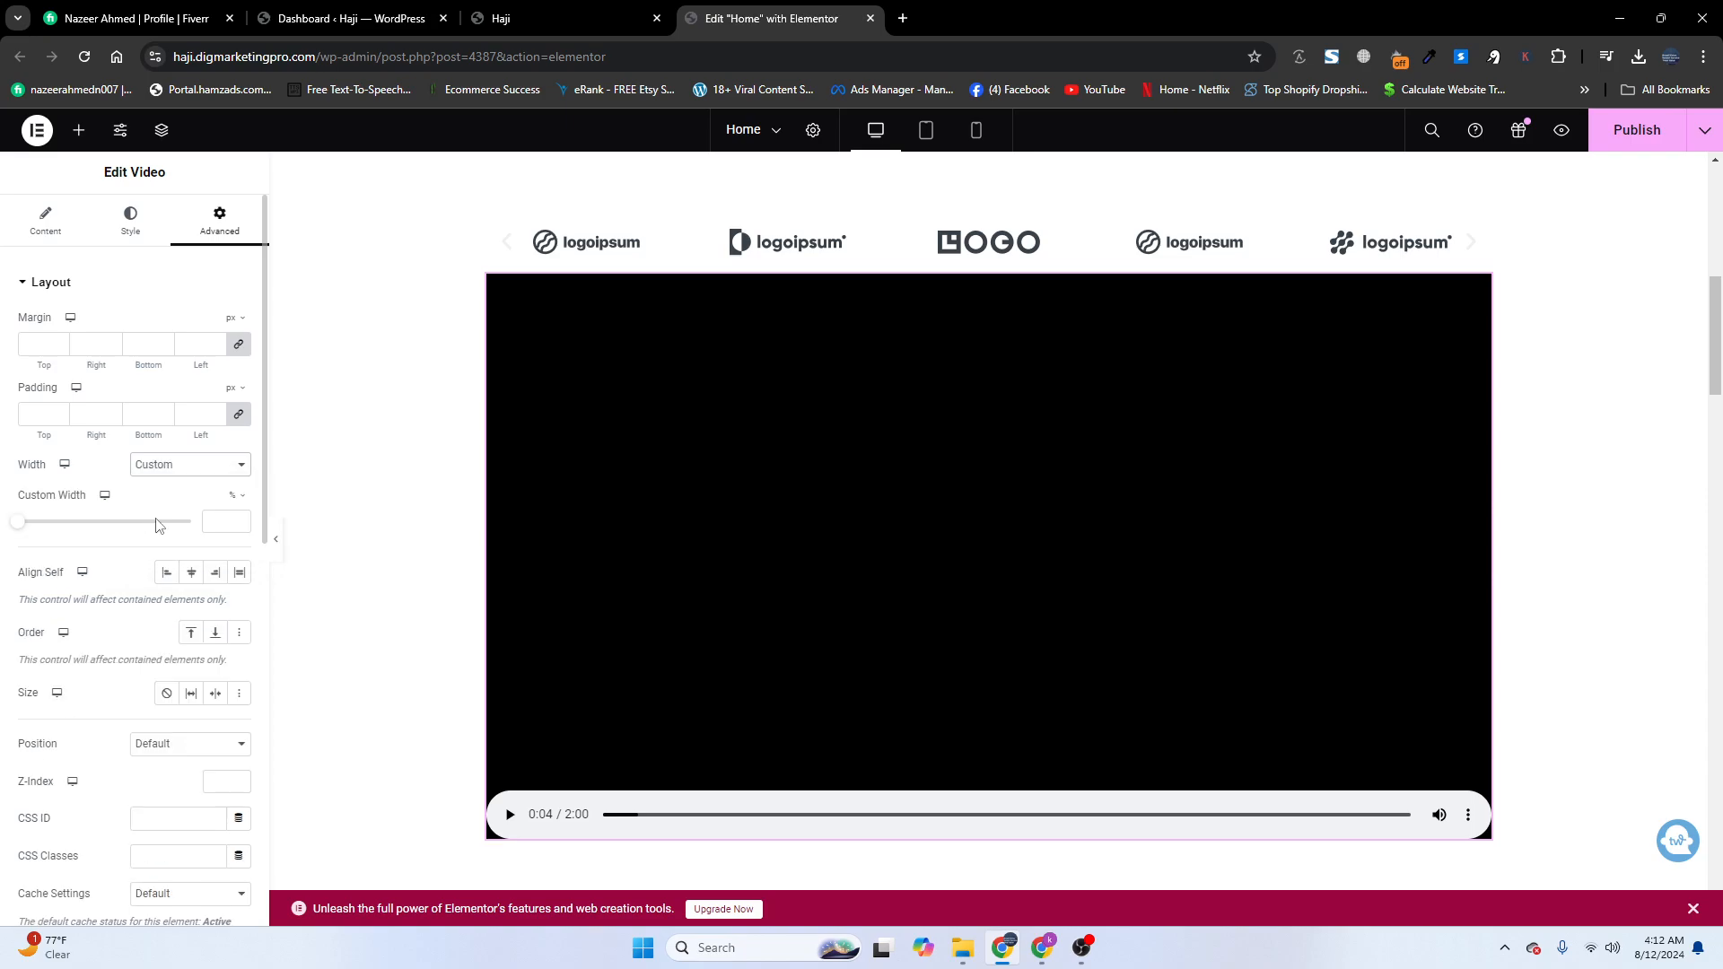
left_click(28, 524)
left_click_drag(28, 529, 24, 529)
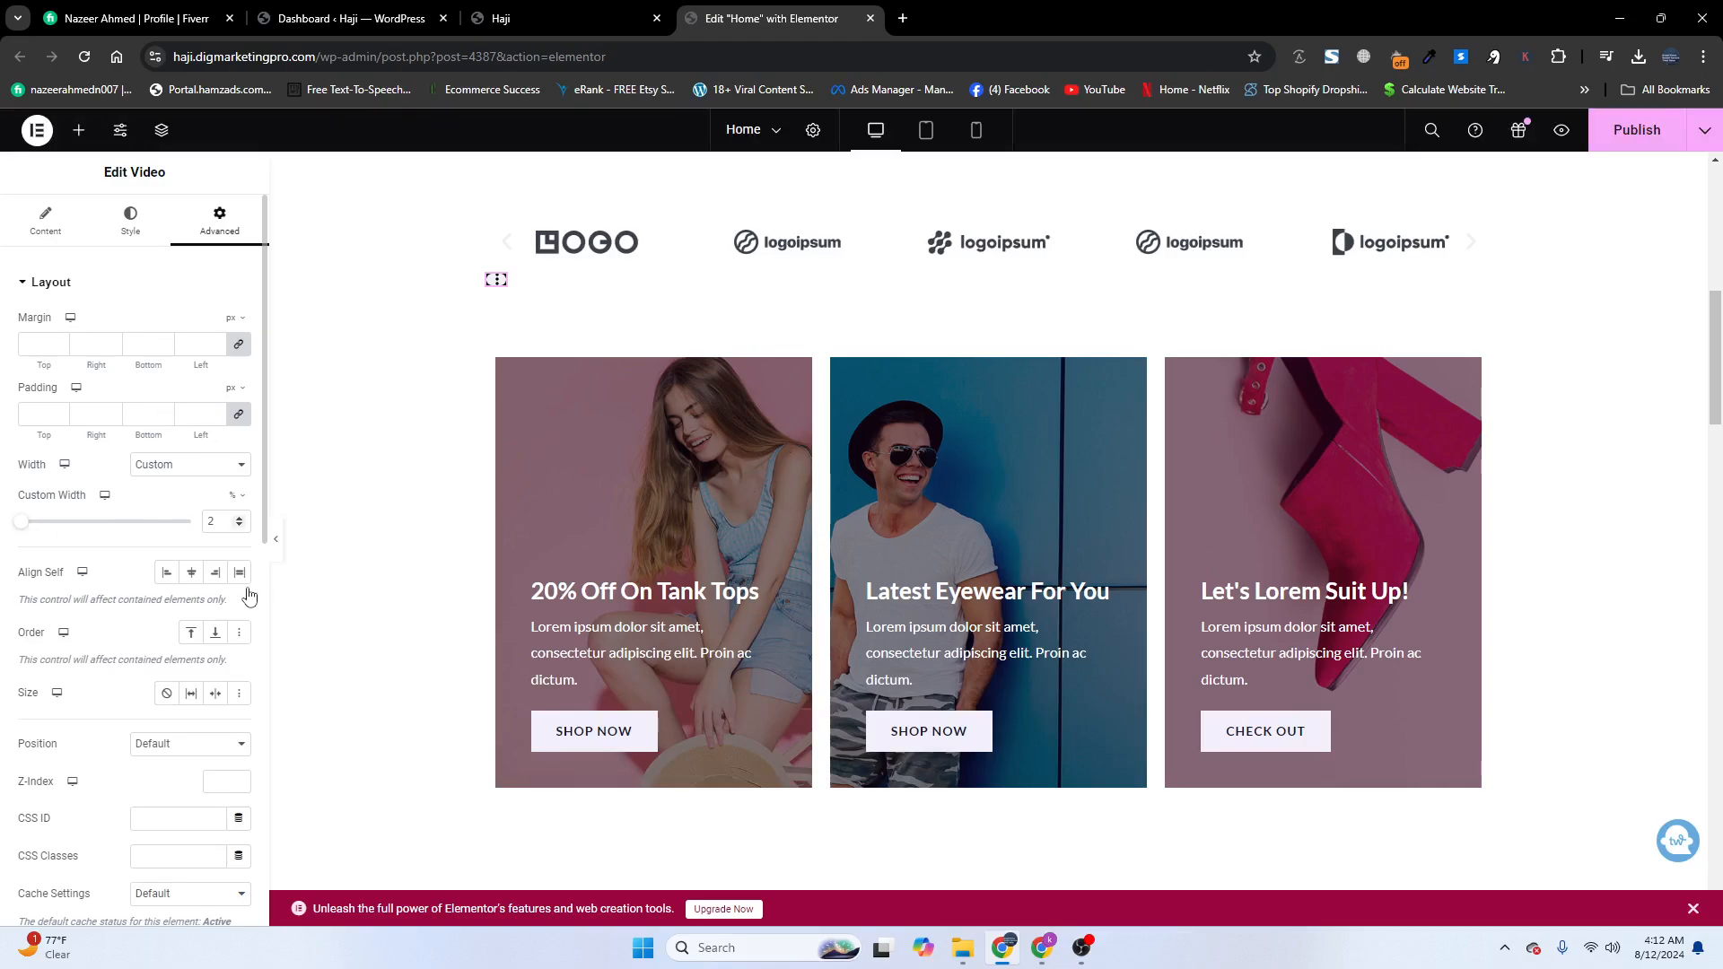
left_click(191, 575)
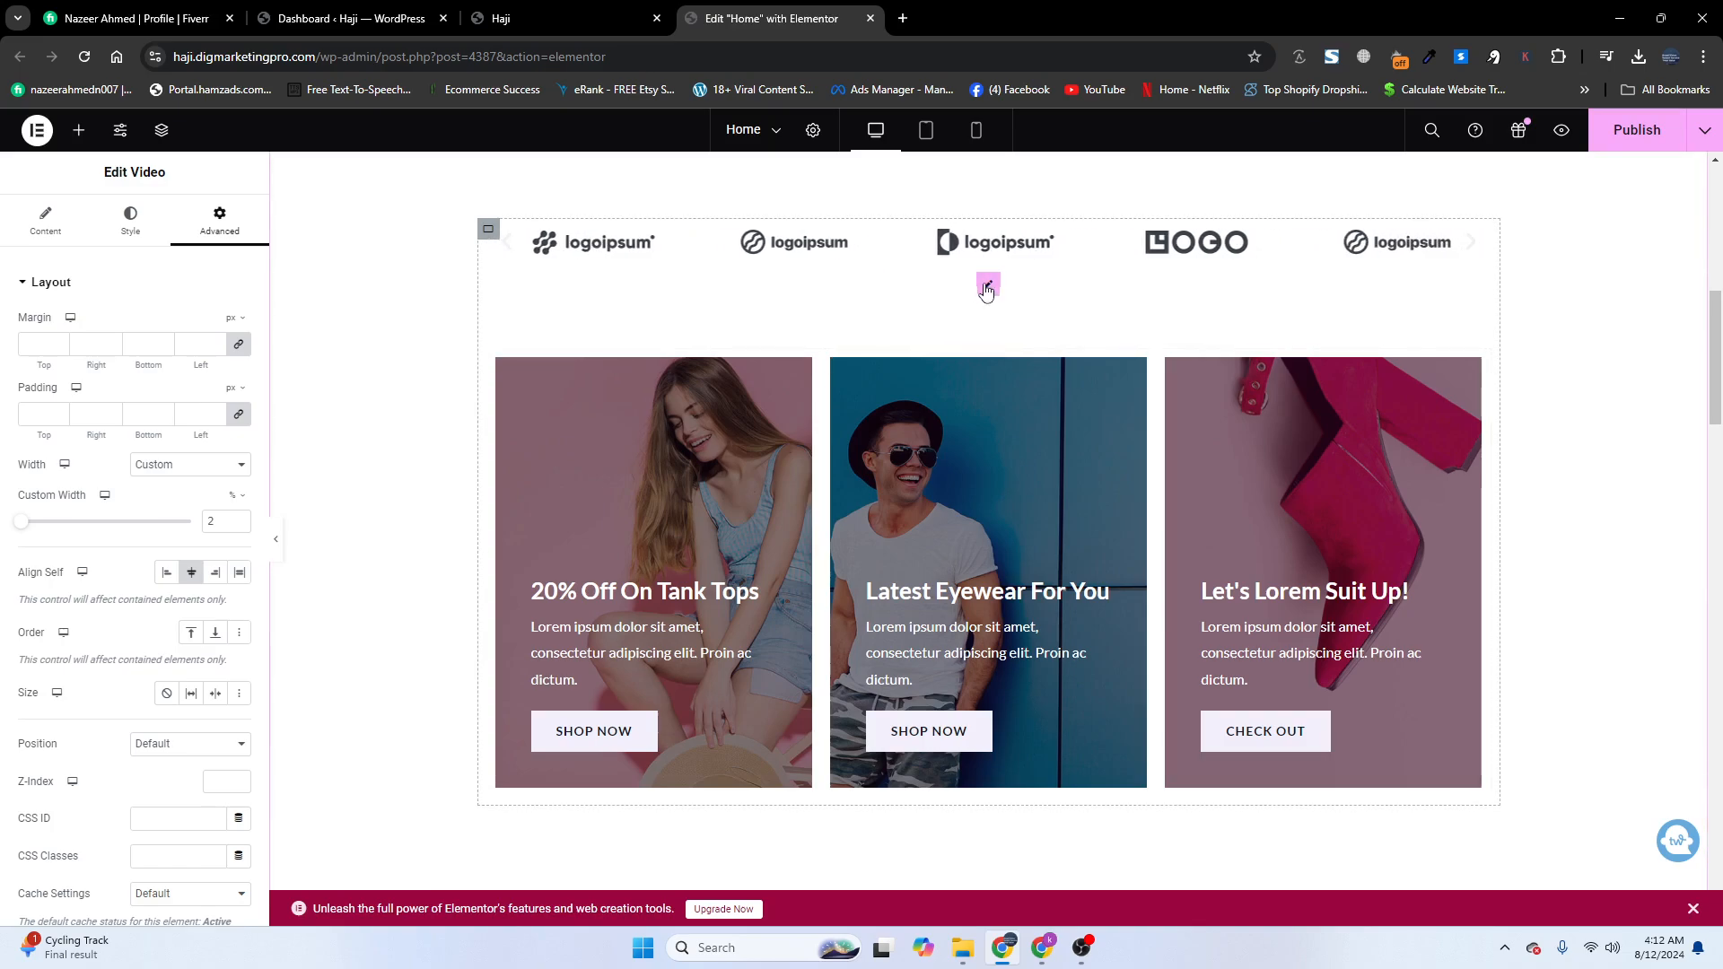
Step: Set the Video widget's custom width to 0% and publish the page
left_click(221, 521)
key("BackSpace")
type("0")
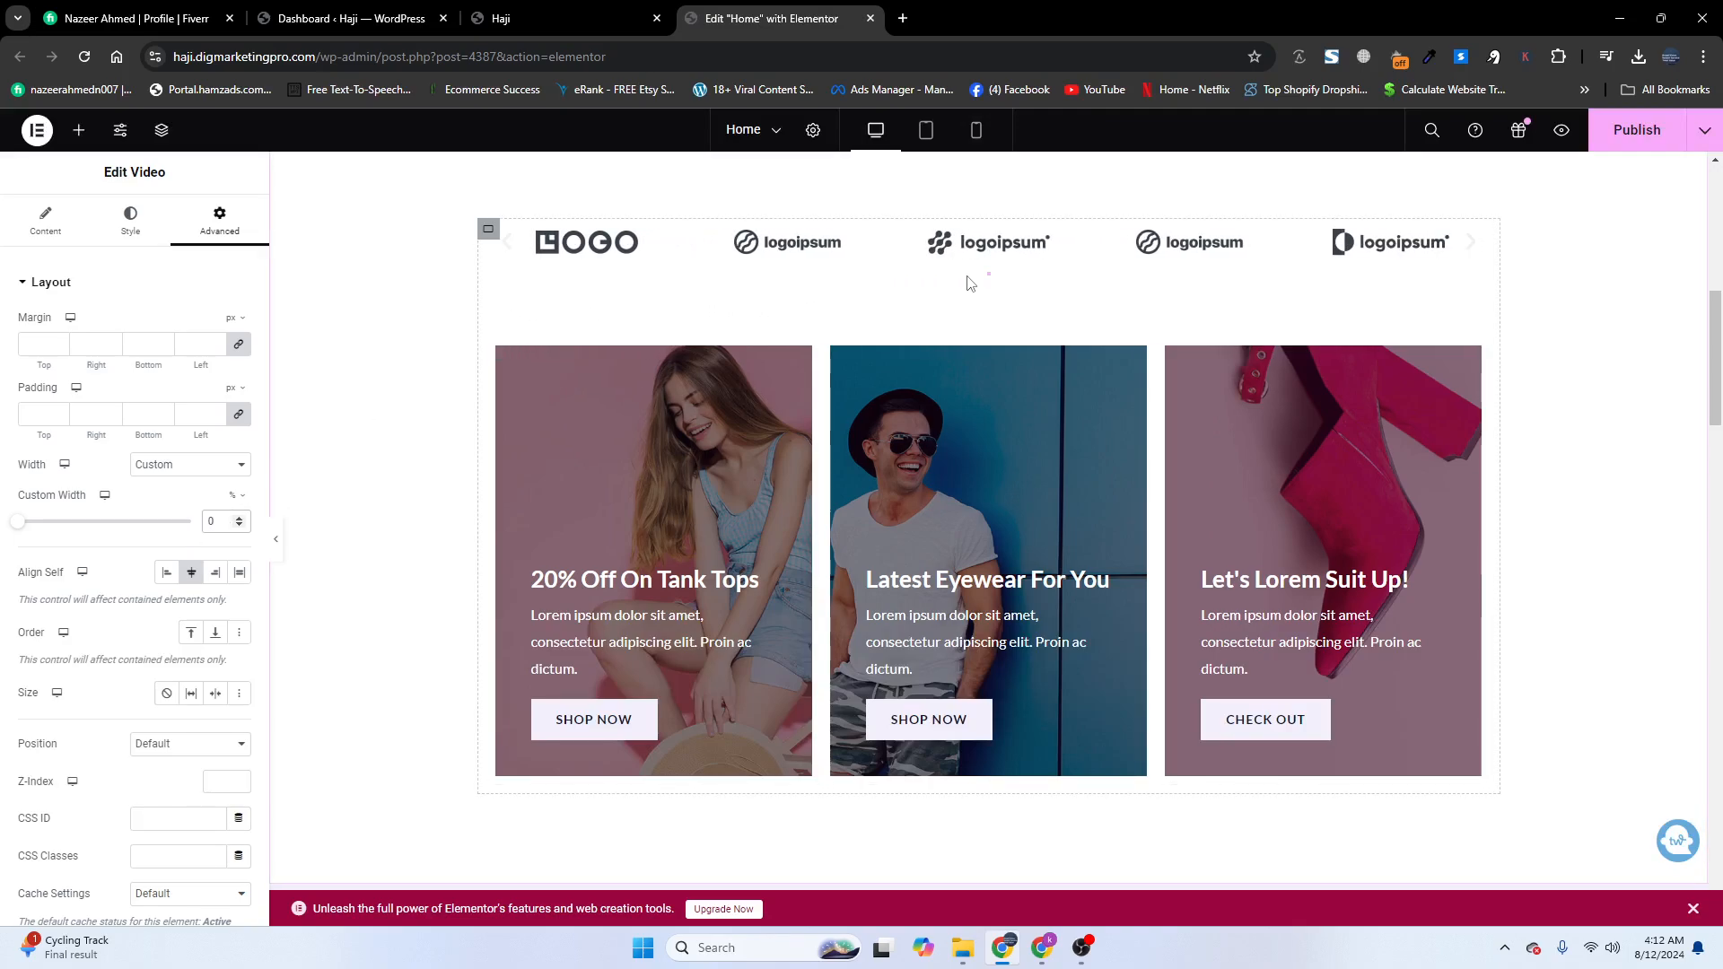
left_click(1633, 136)
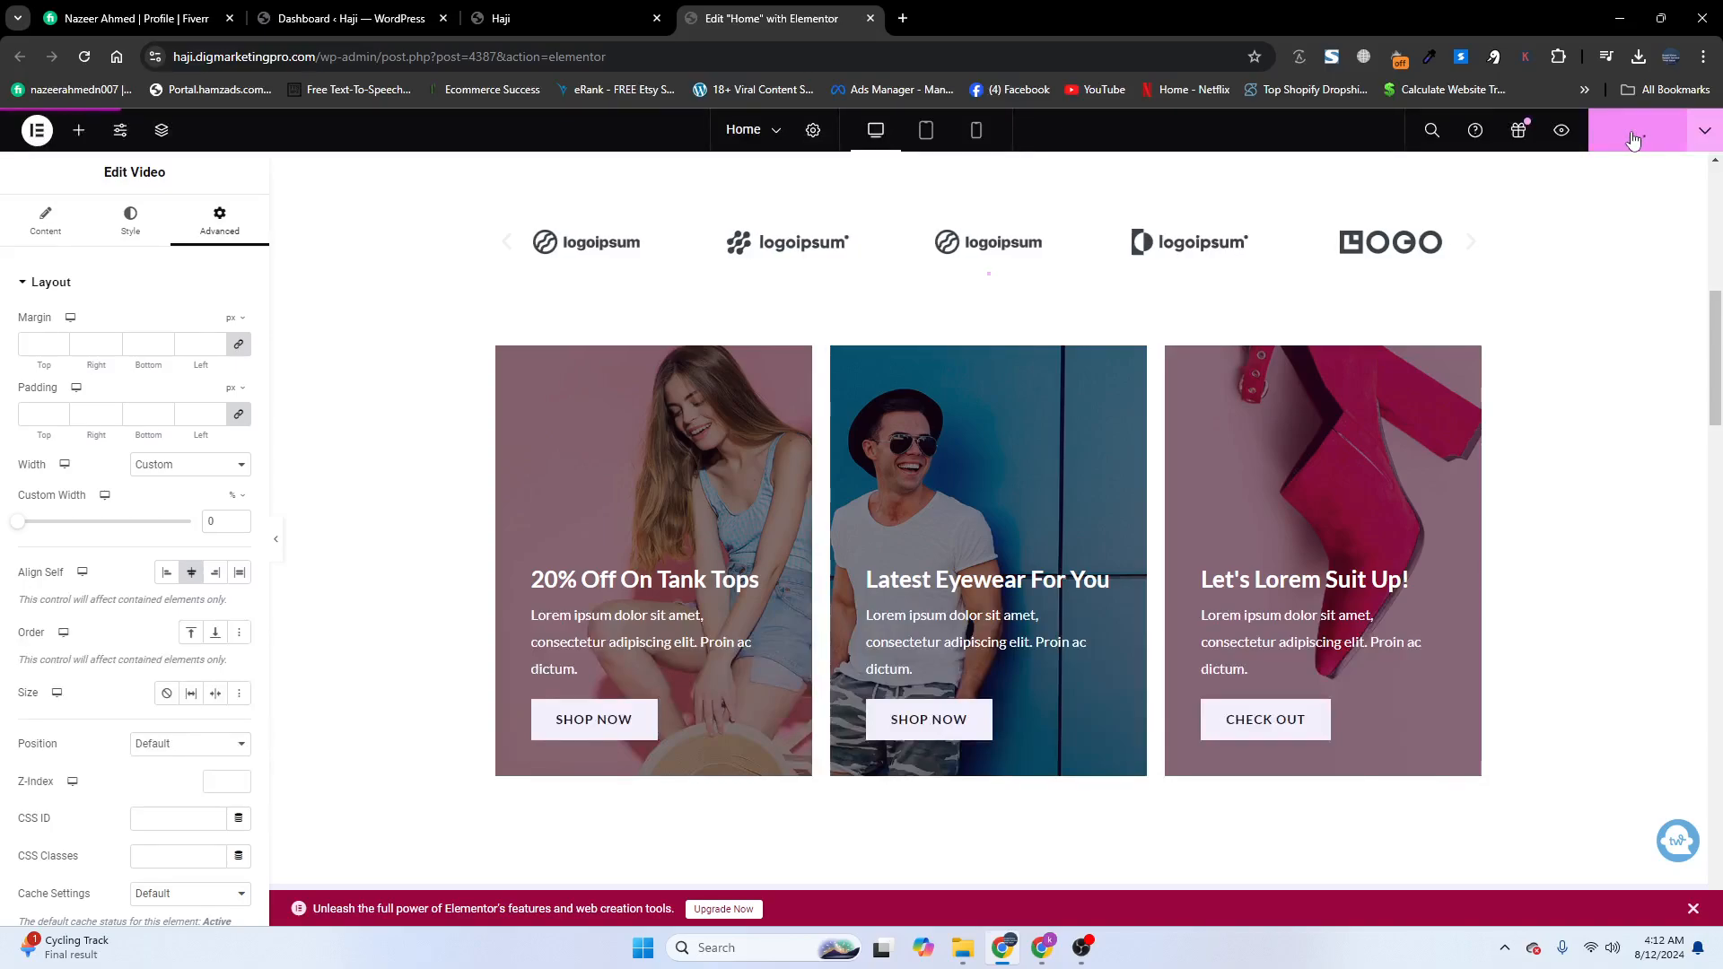
Step: Reload the live homepage and examine the area beneath the logo carousel for any trace of the player
left_click(556, 17)
left_click(85, 57)
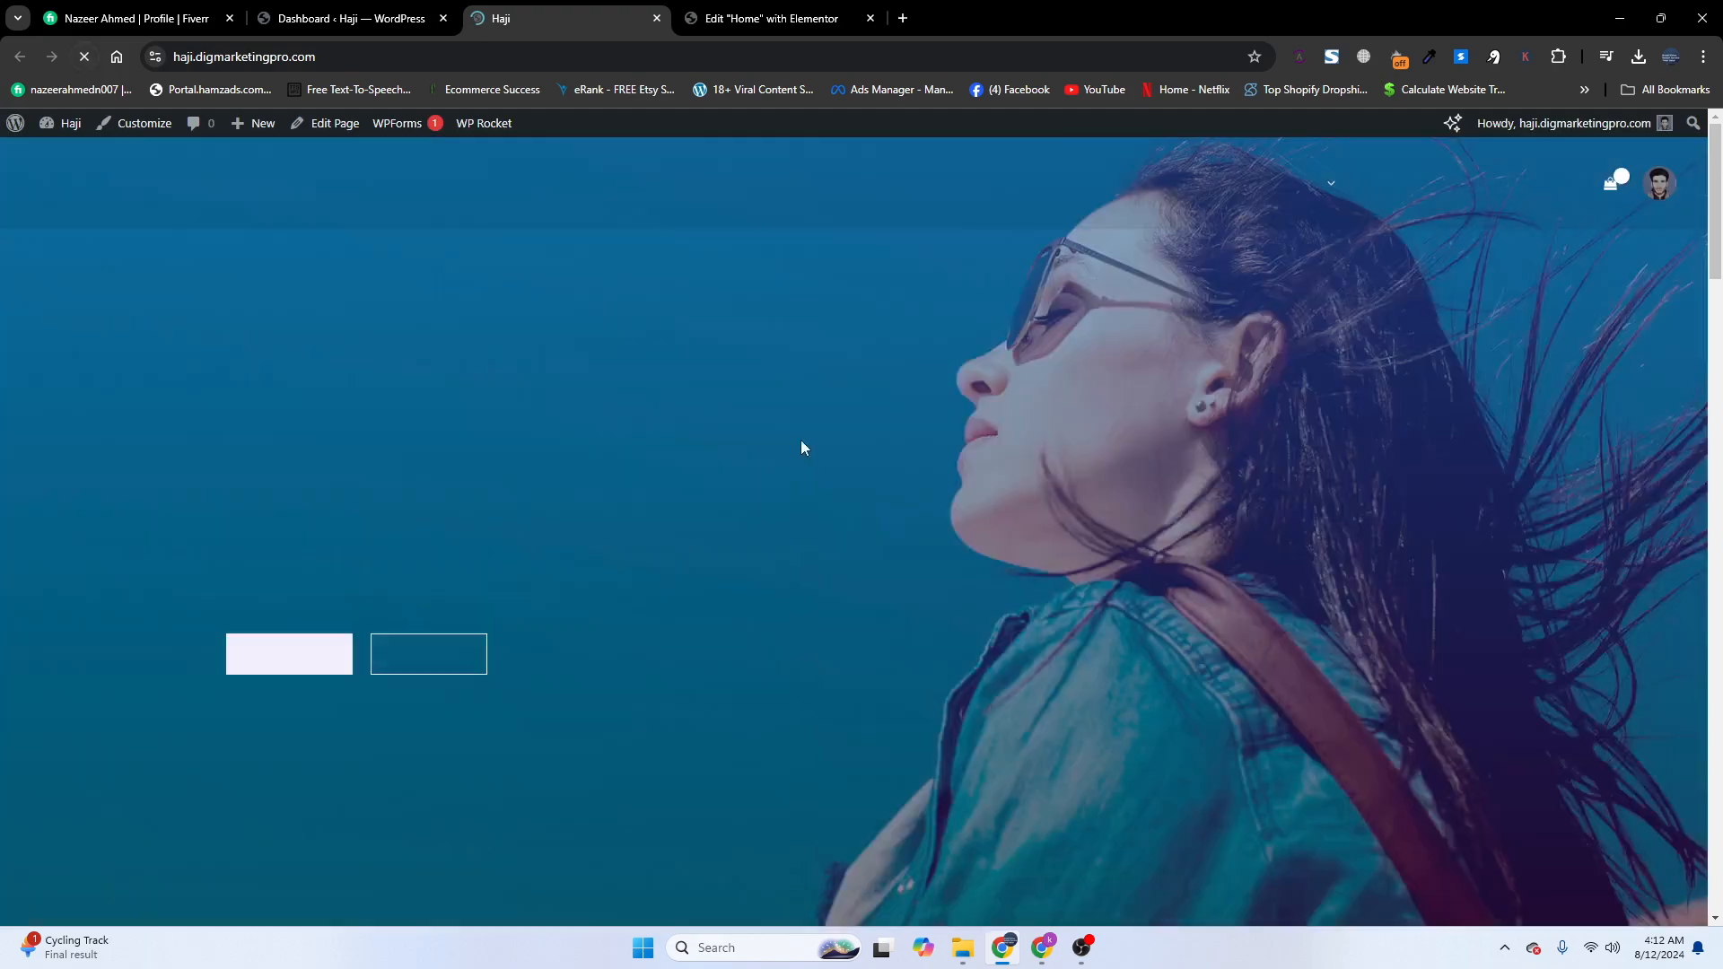
scroll(805, 454, "down", 9)
scroll(811, 348, "up", 3)
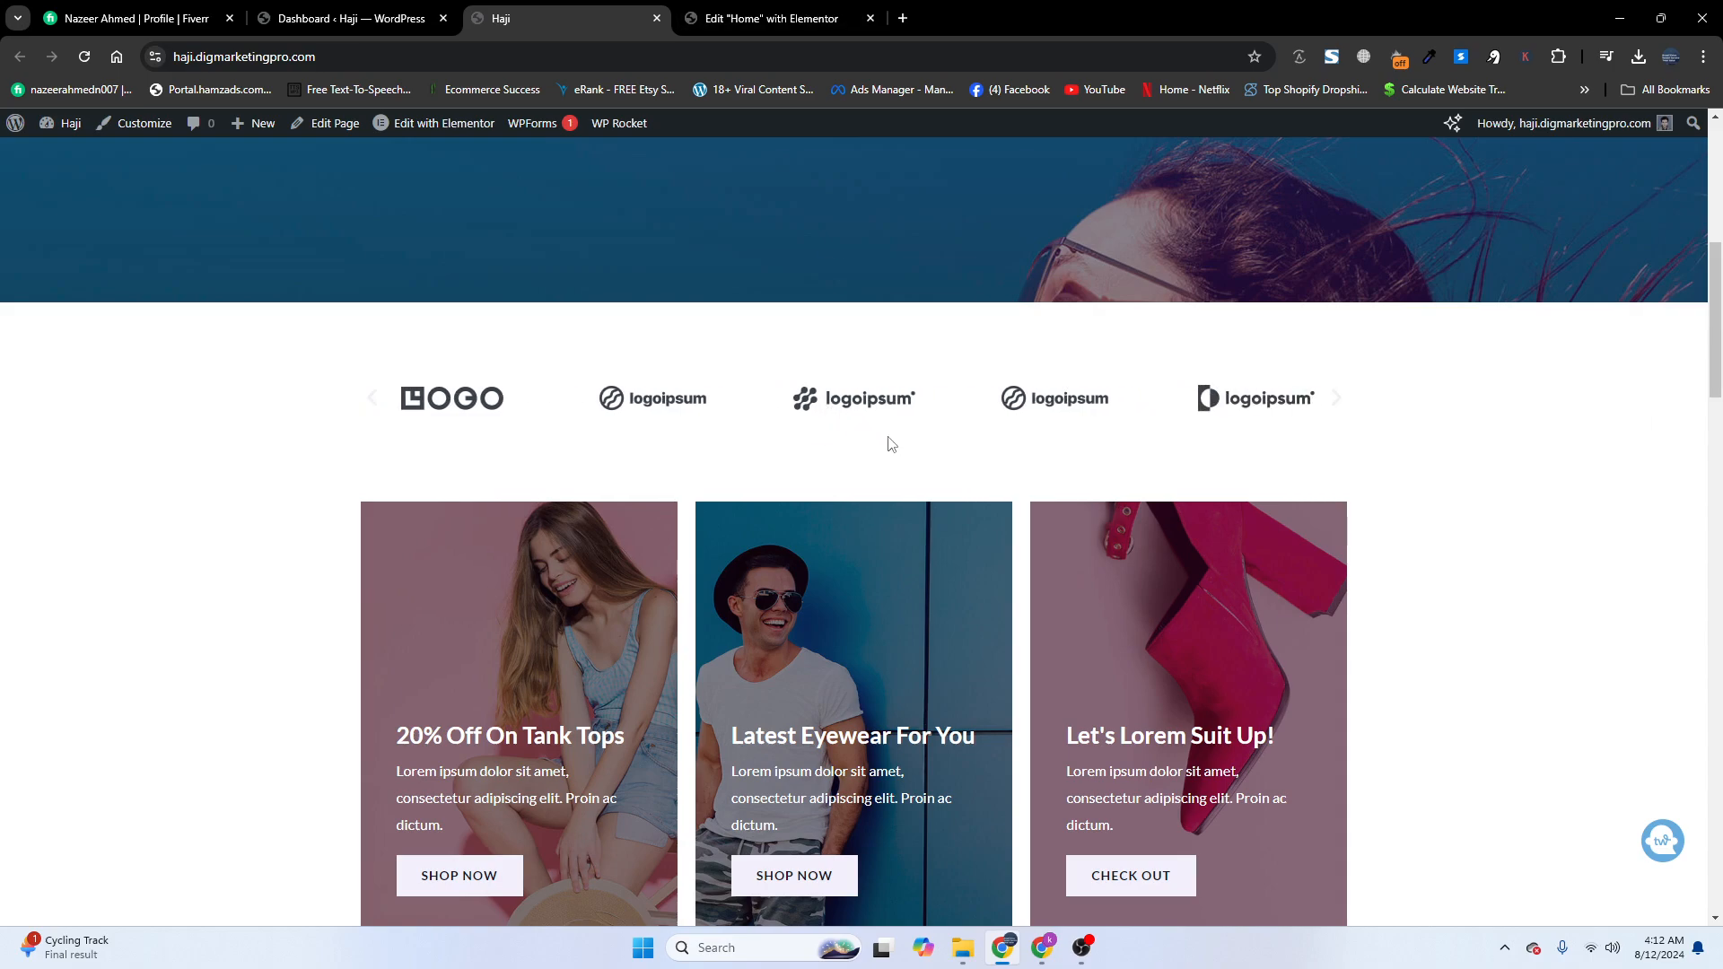
scroll(850, 466, "down", 1)
scroll(851, 467, "up", 1)
Step: Enable Autoplay for the Video widget in the Home page editor, then publish the page and close the editor
left_click(728, 12)
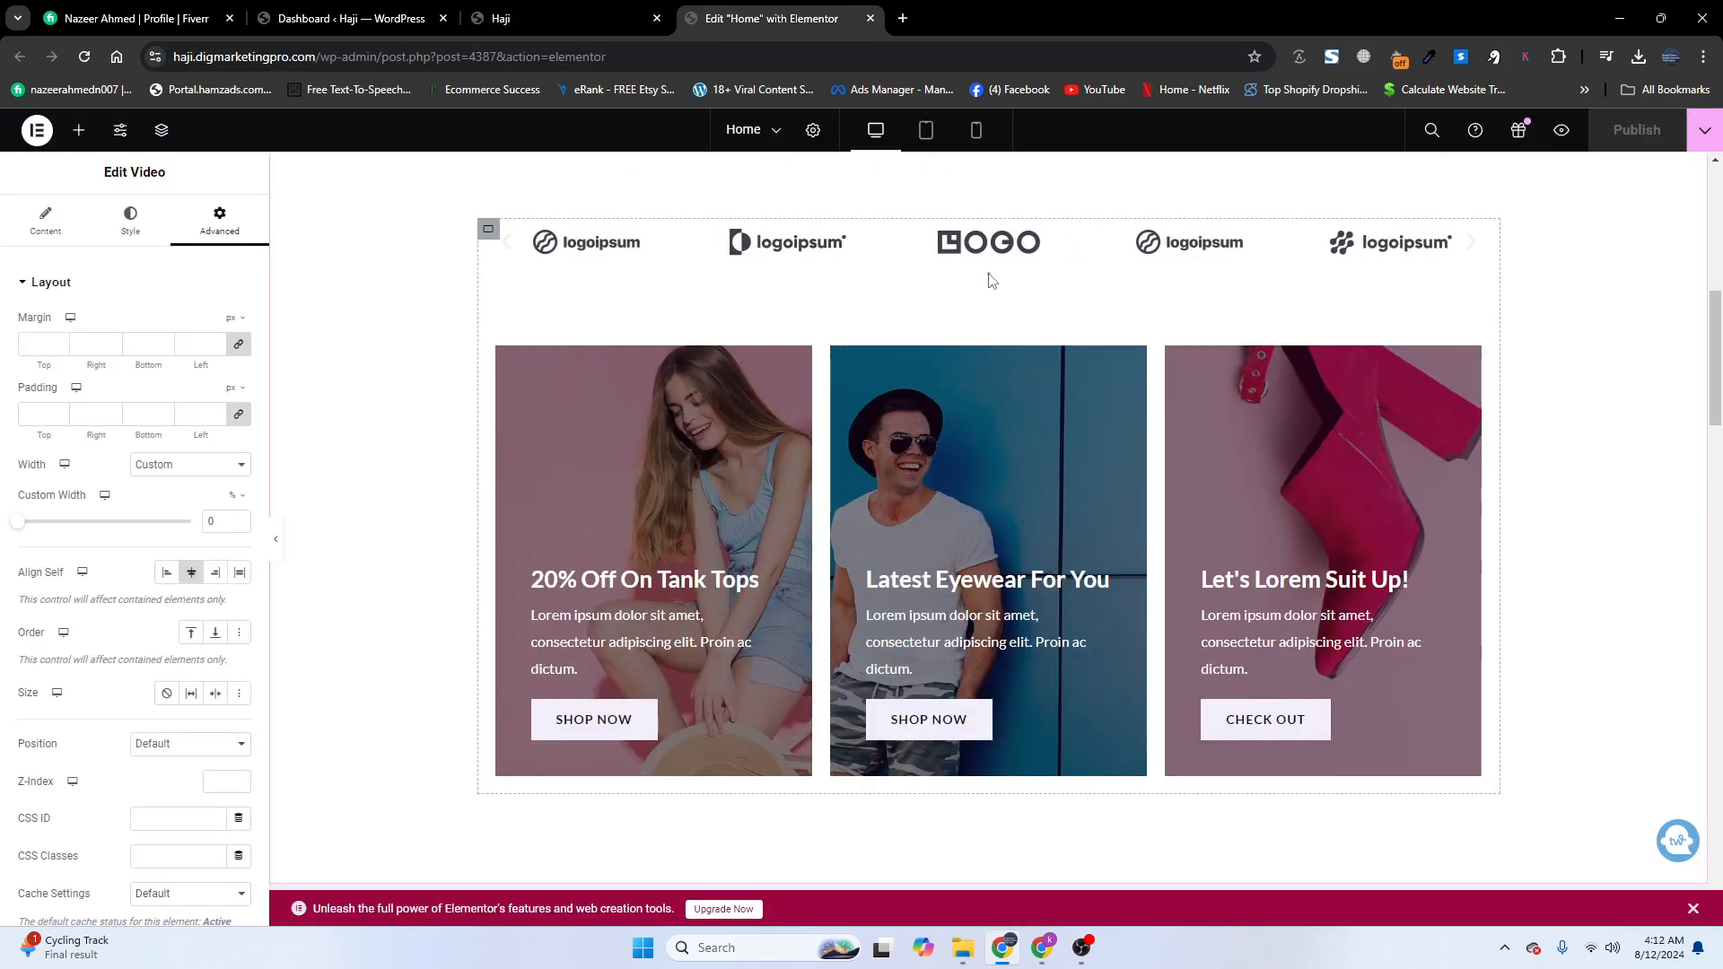
left_click(45, 220)
scroll(116, 521, "down", 3)
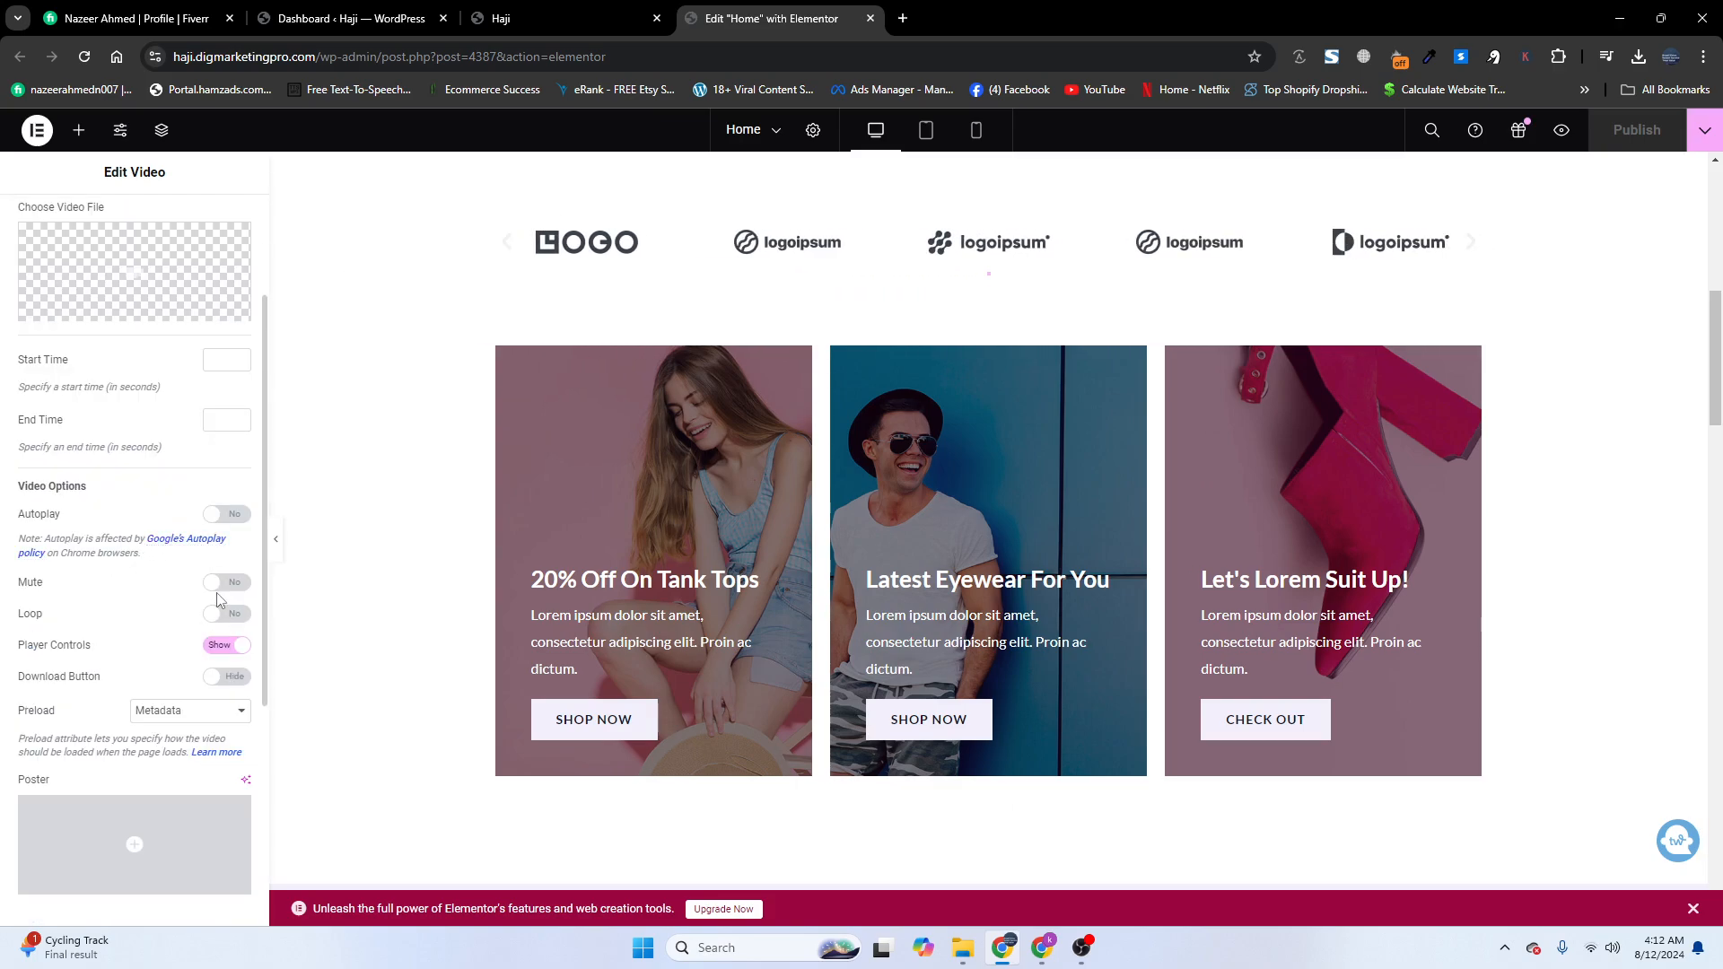
left_click(218, 515)
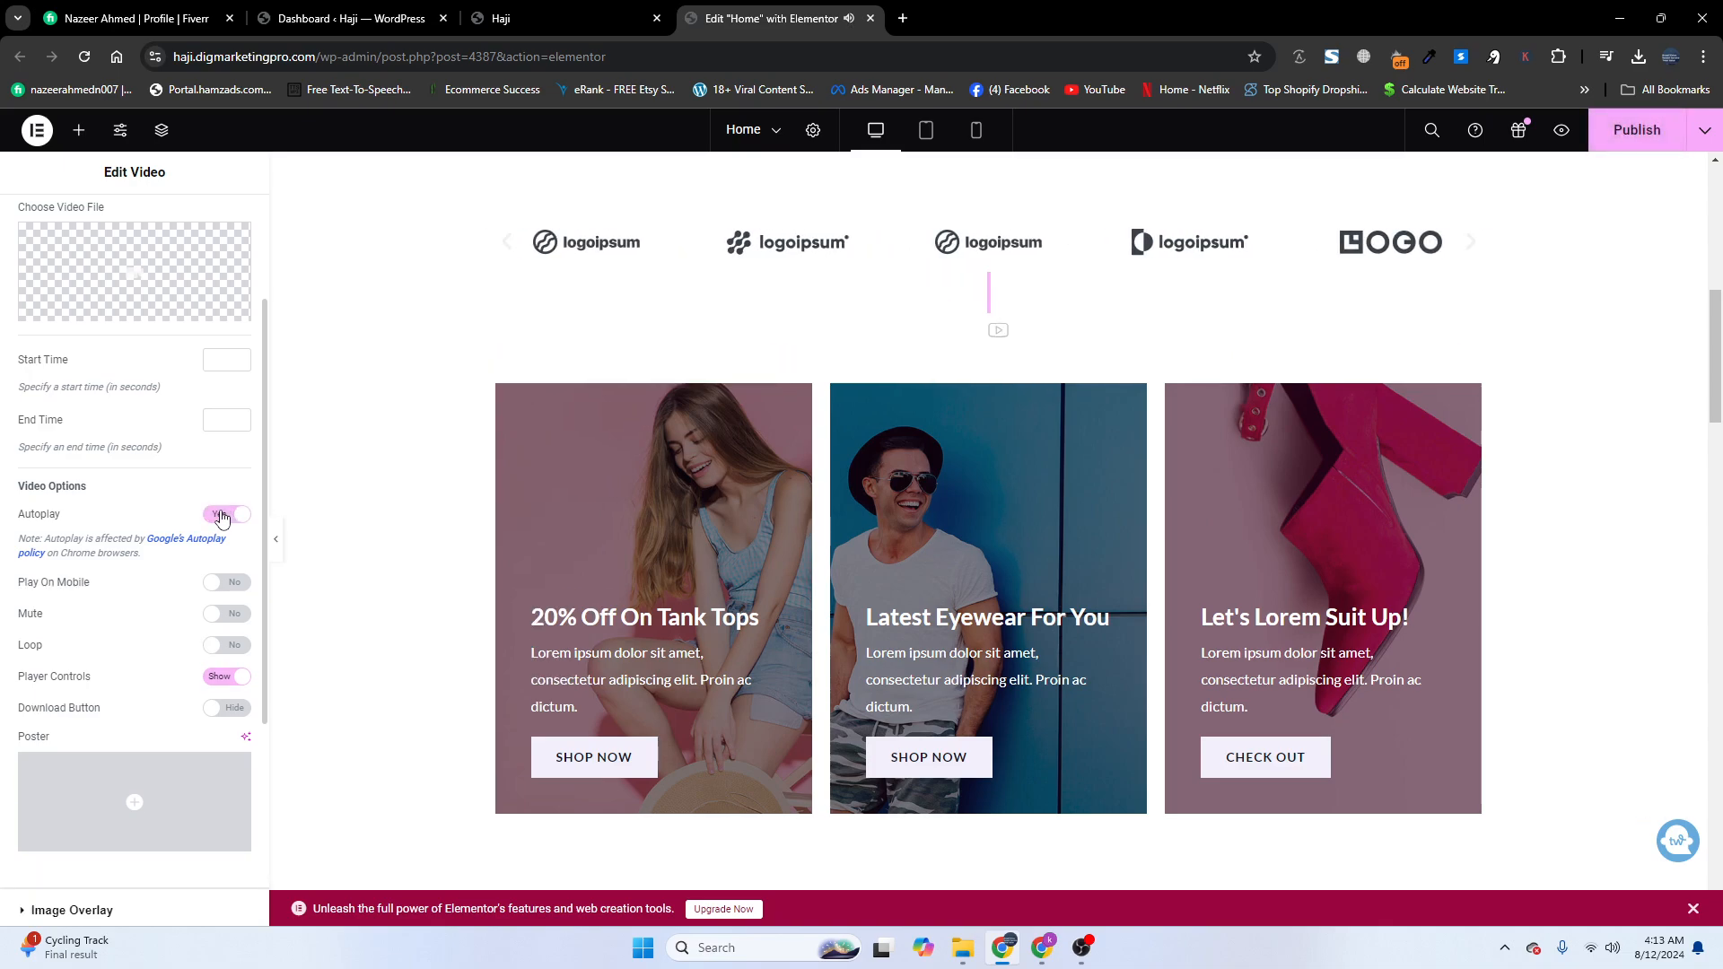
left_click(222, 515)
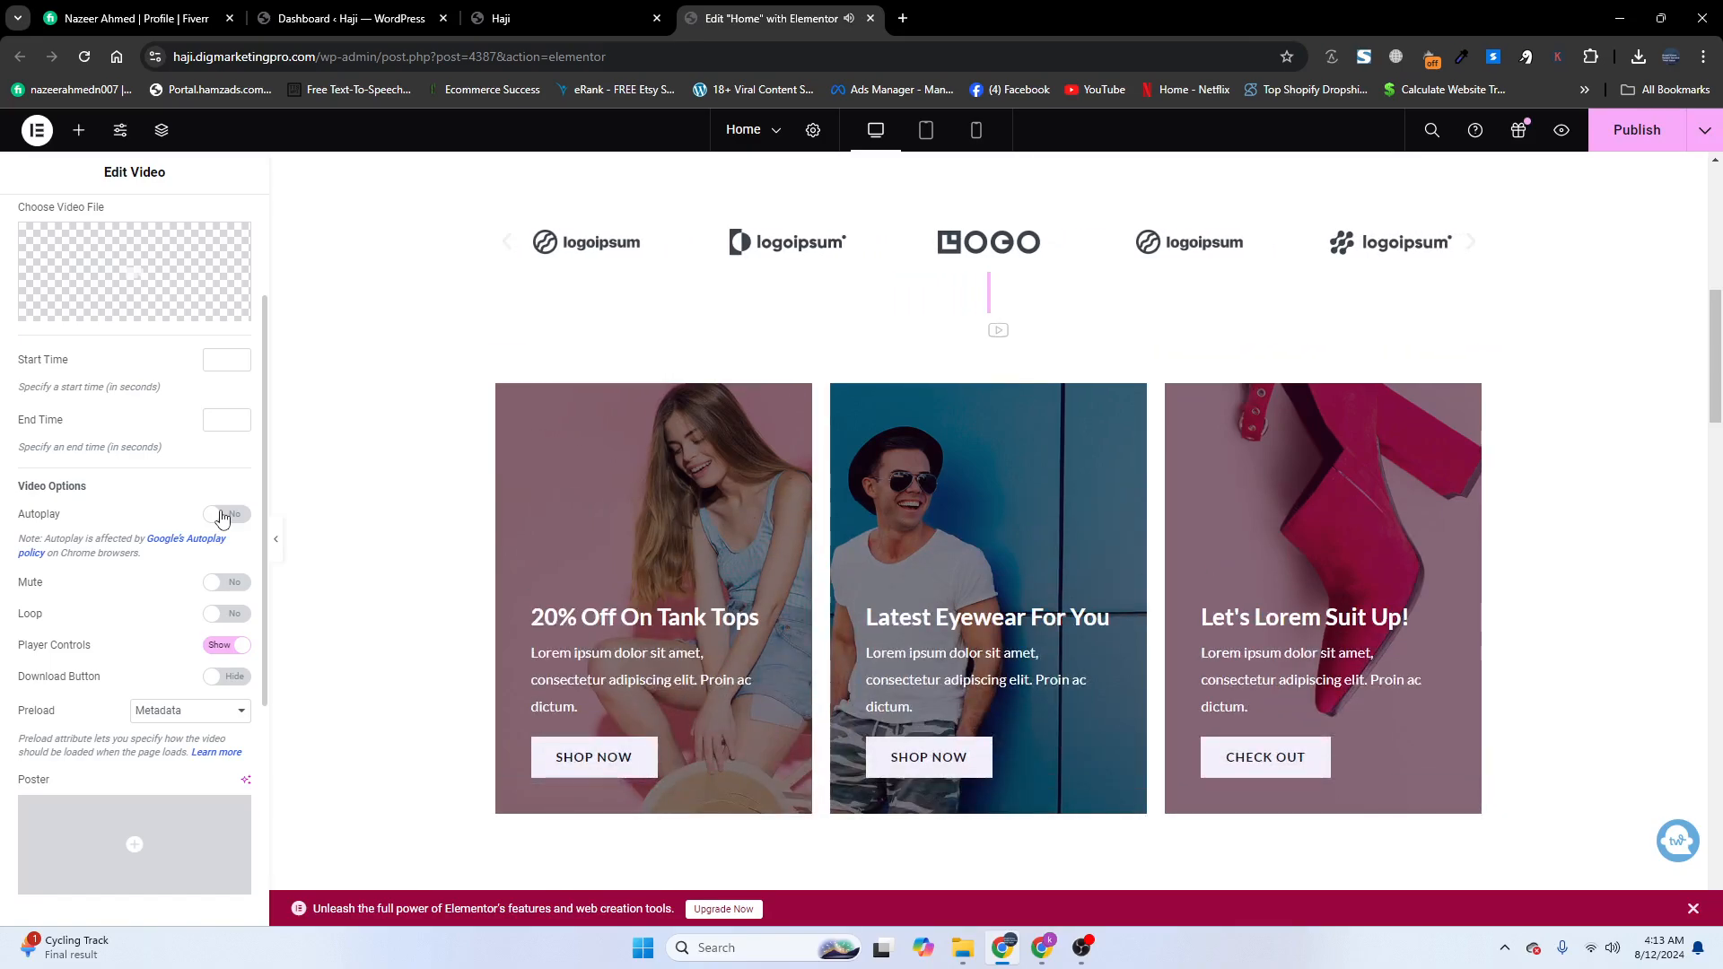
left_click(222, 515)
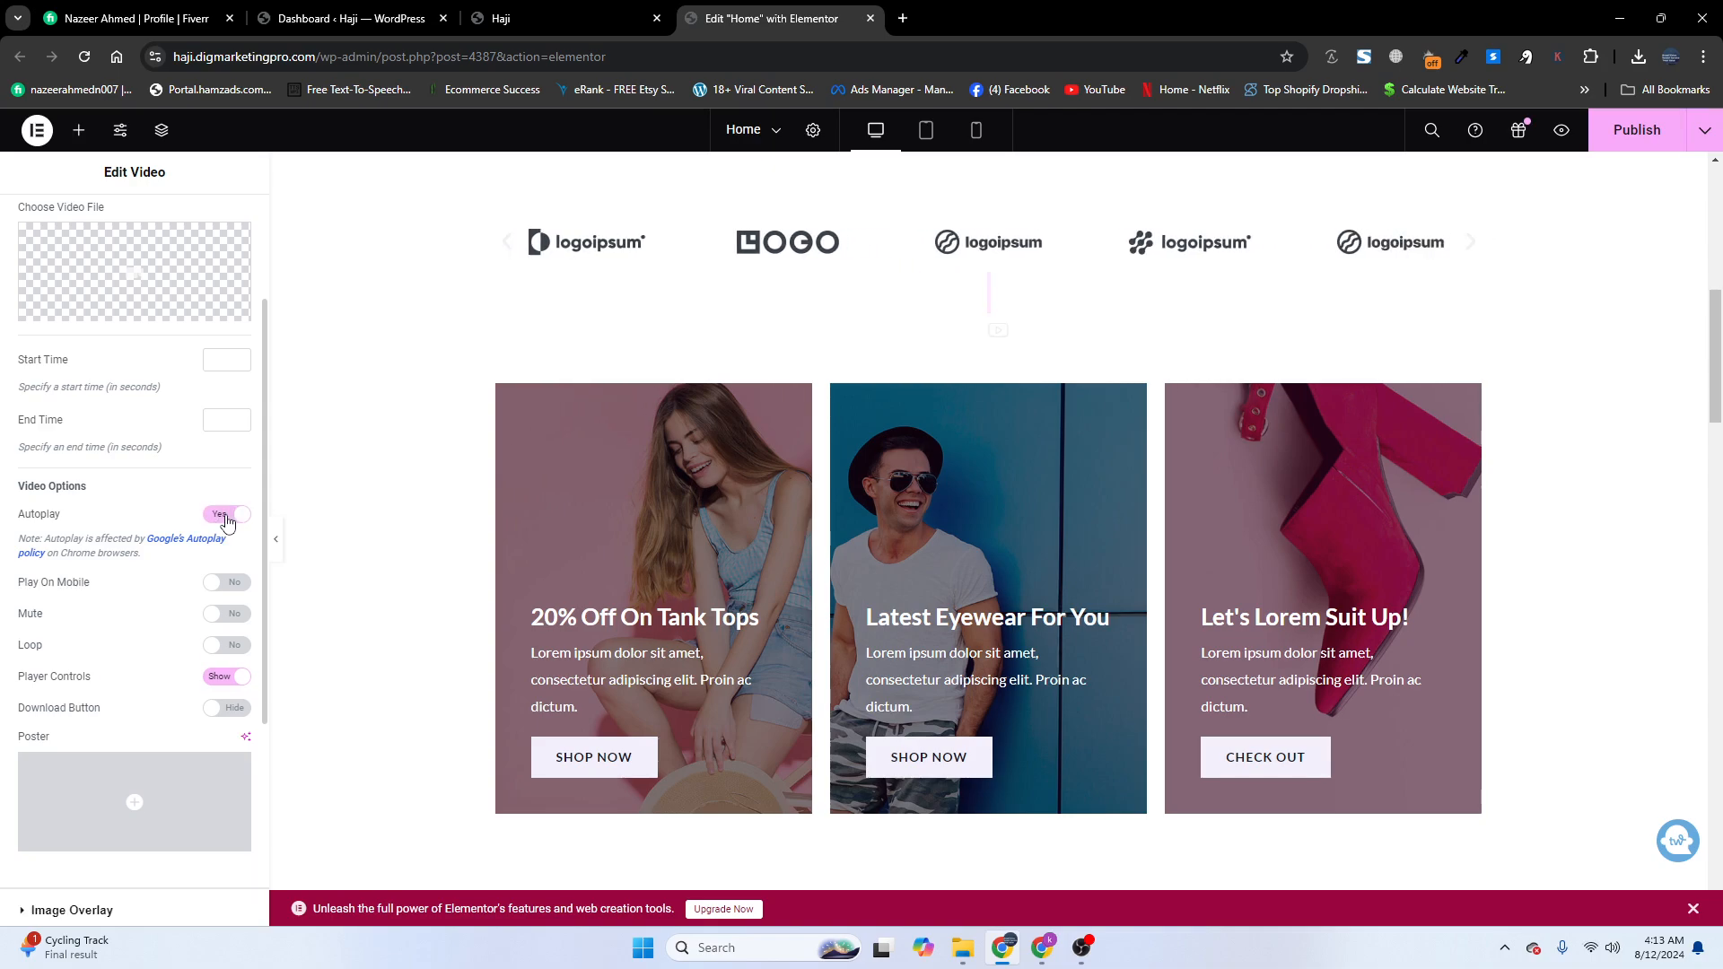
left_click(1633, 144)
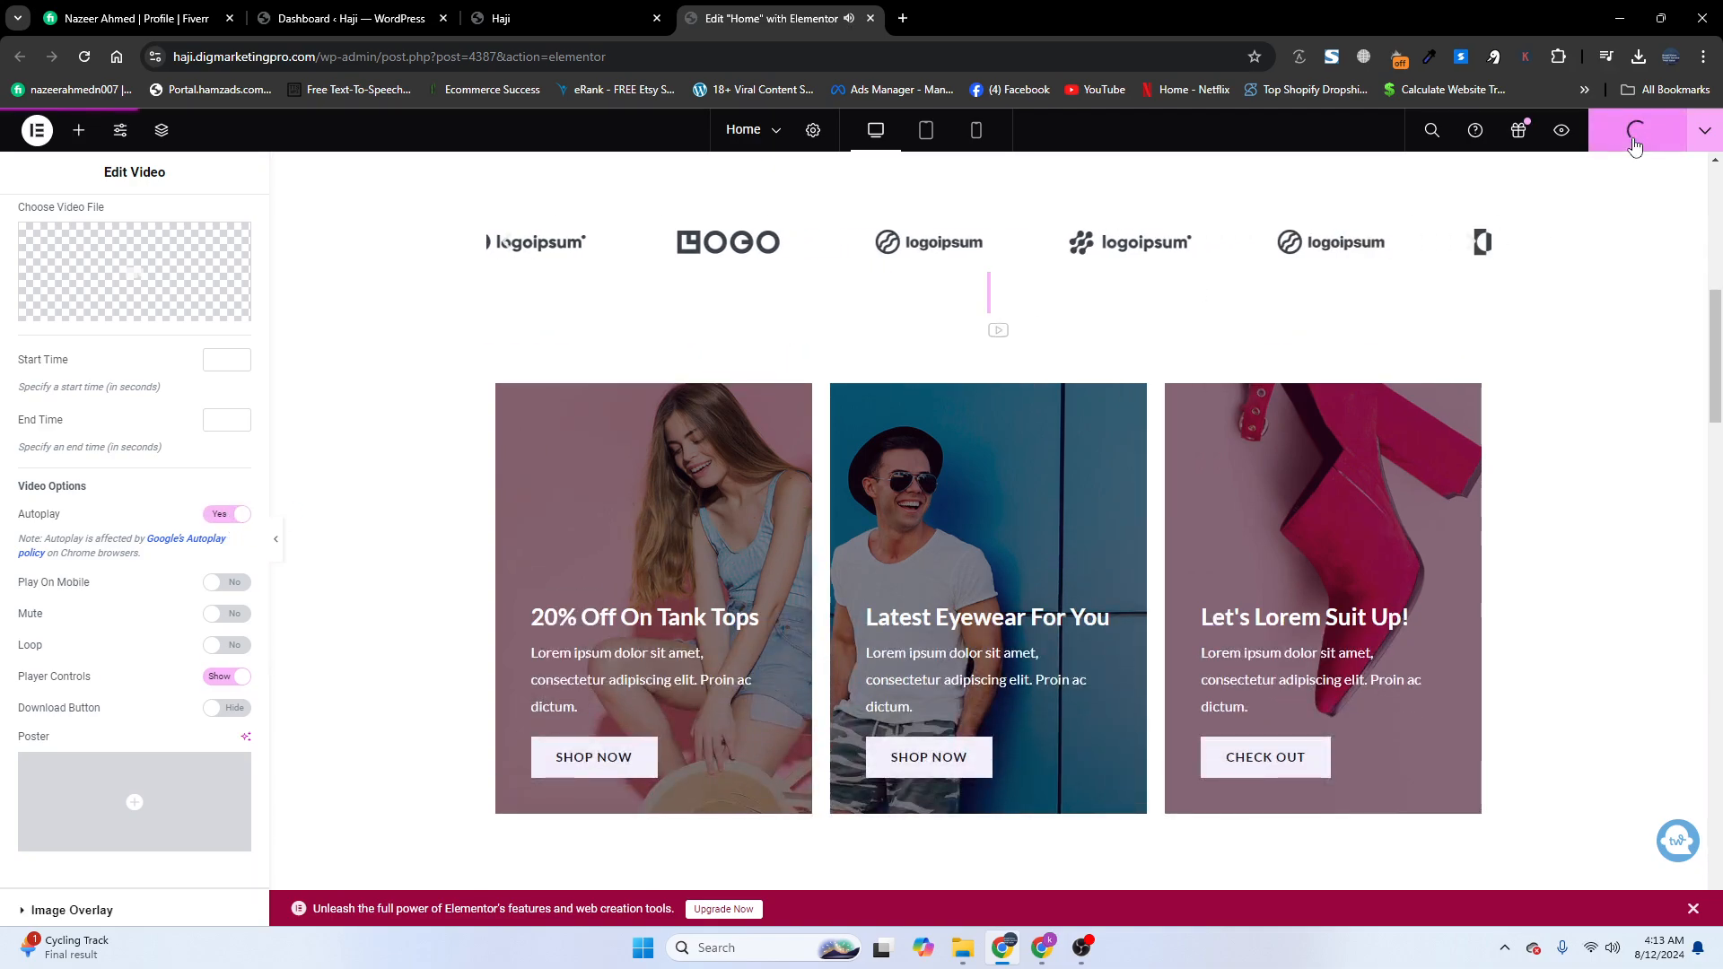
left_click(871, 18)
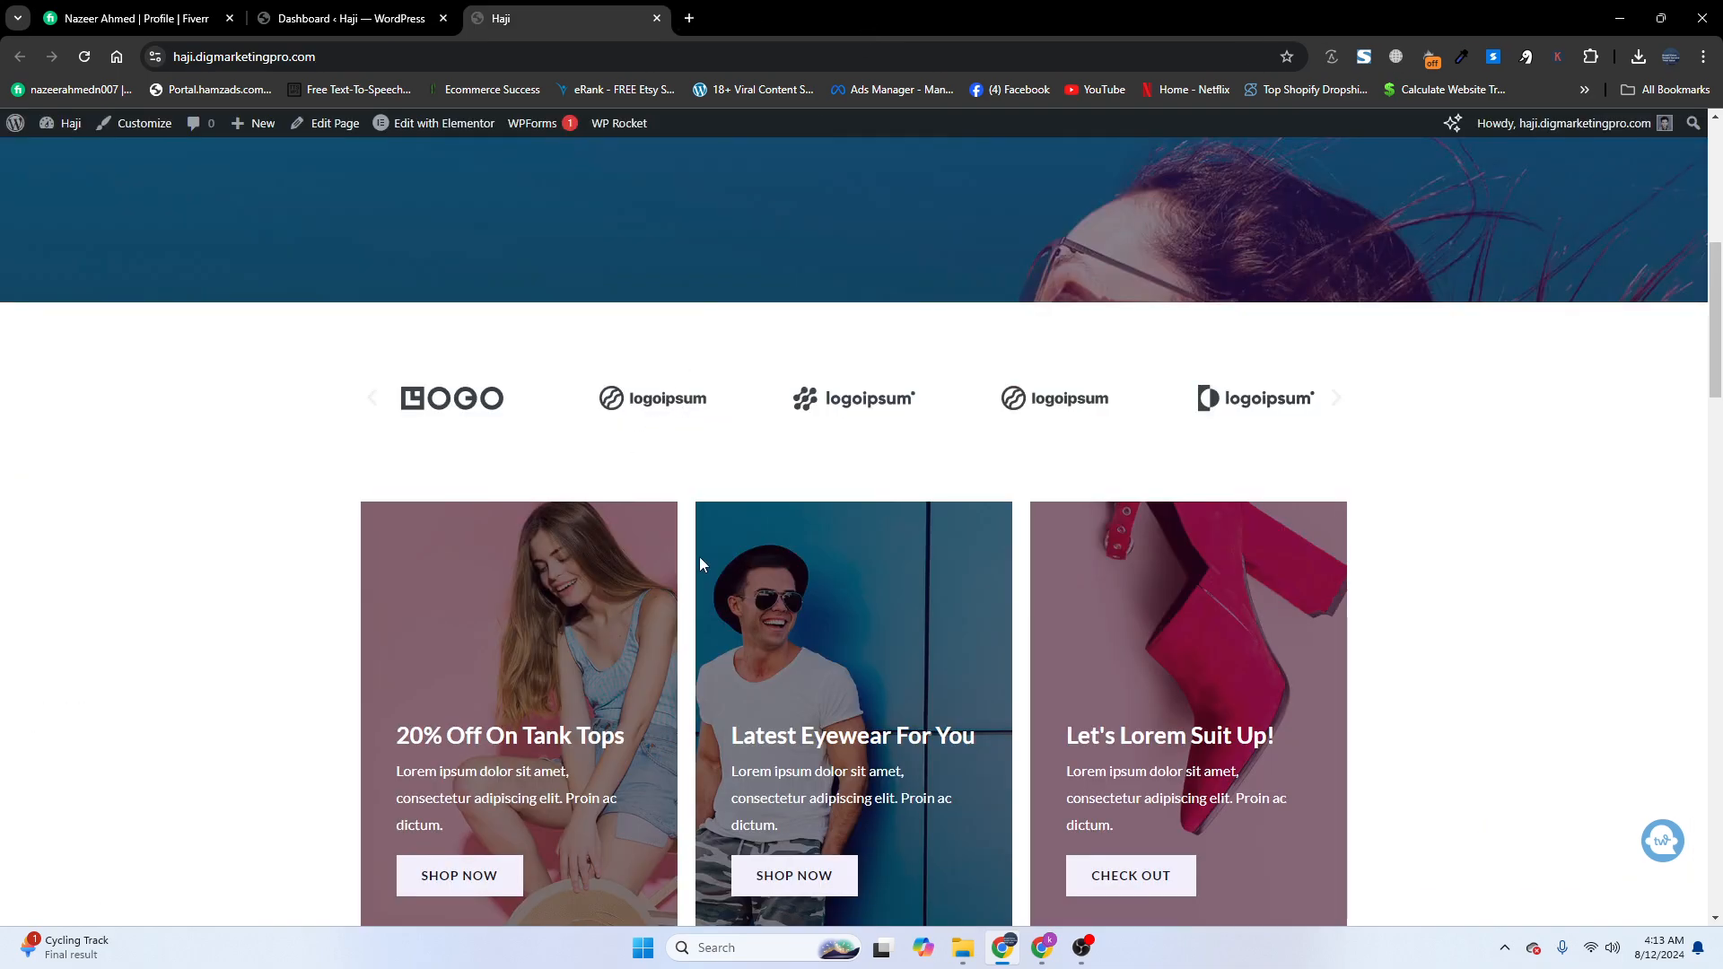
Step: Look over the live homepage from hero banner to promo cards, then reload it to check the background music and hidden player
scroll(691, 579, "up", 5)
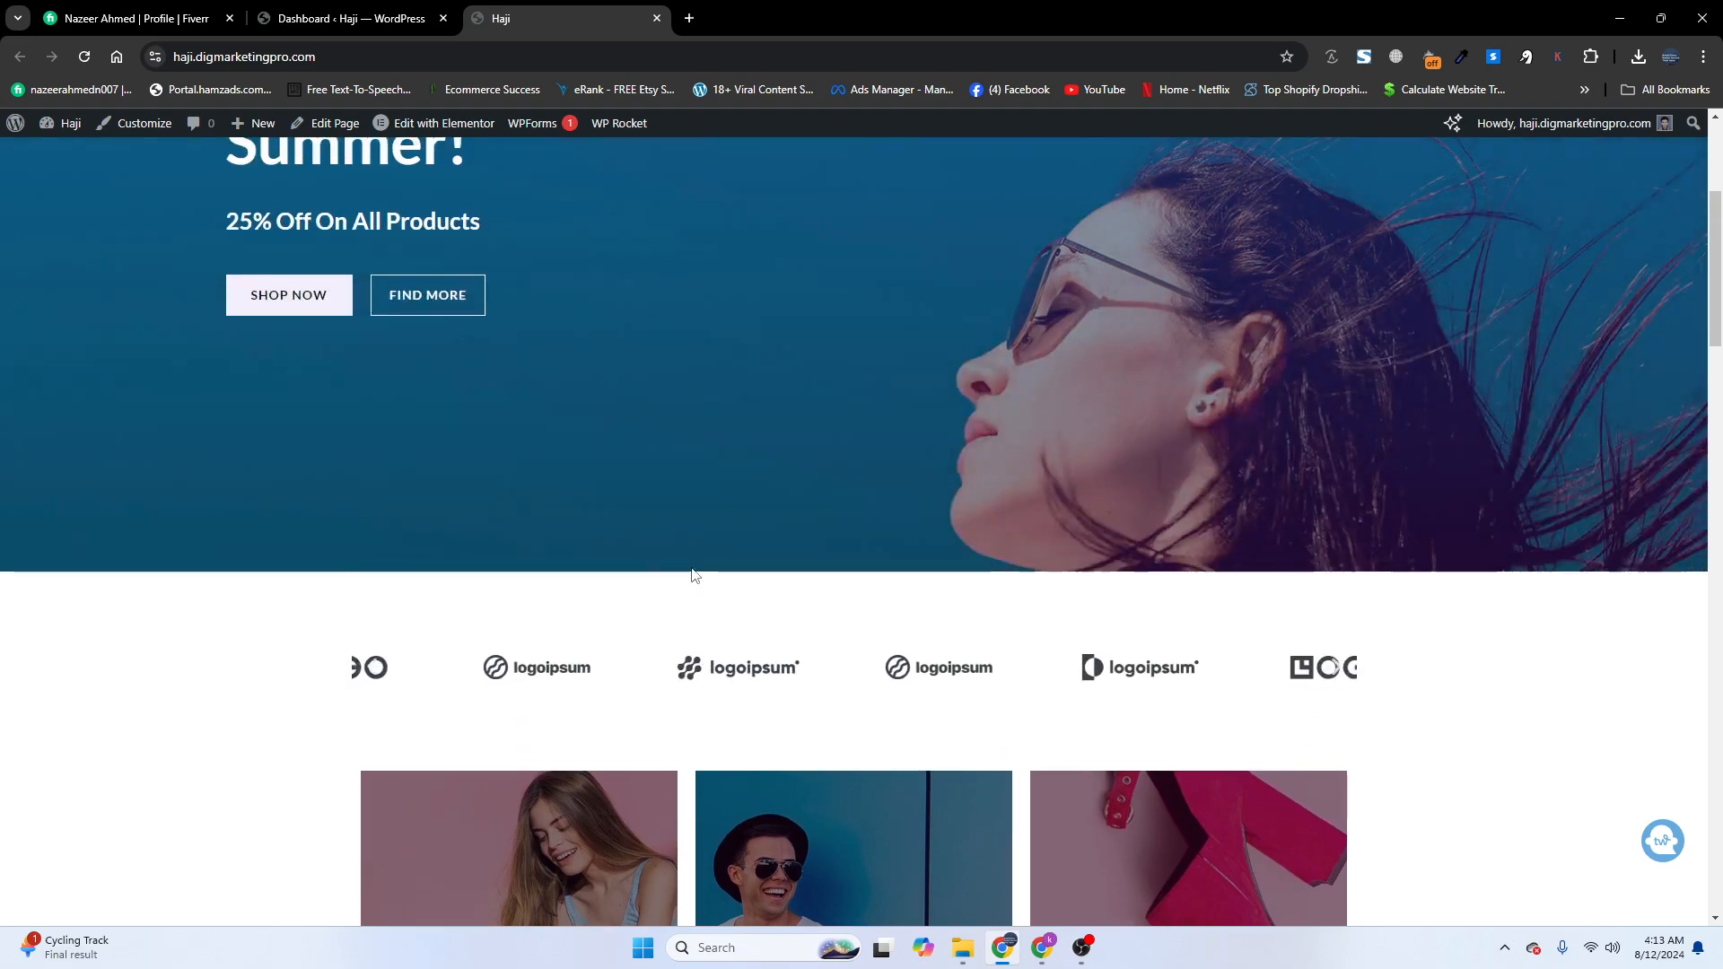
scroll(691, 572, "down", 3)
scroll(691, 572, "up", 4)
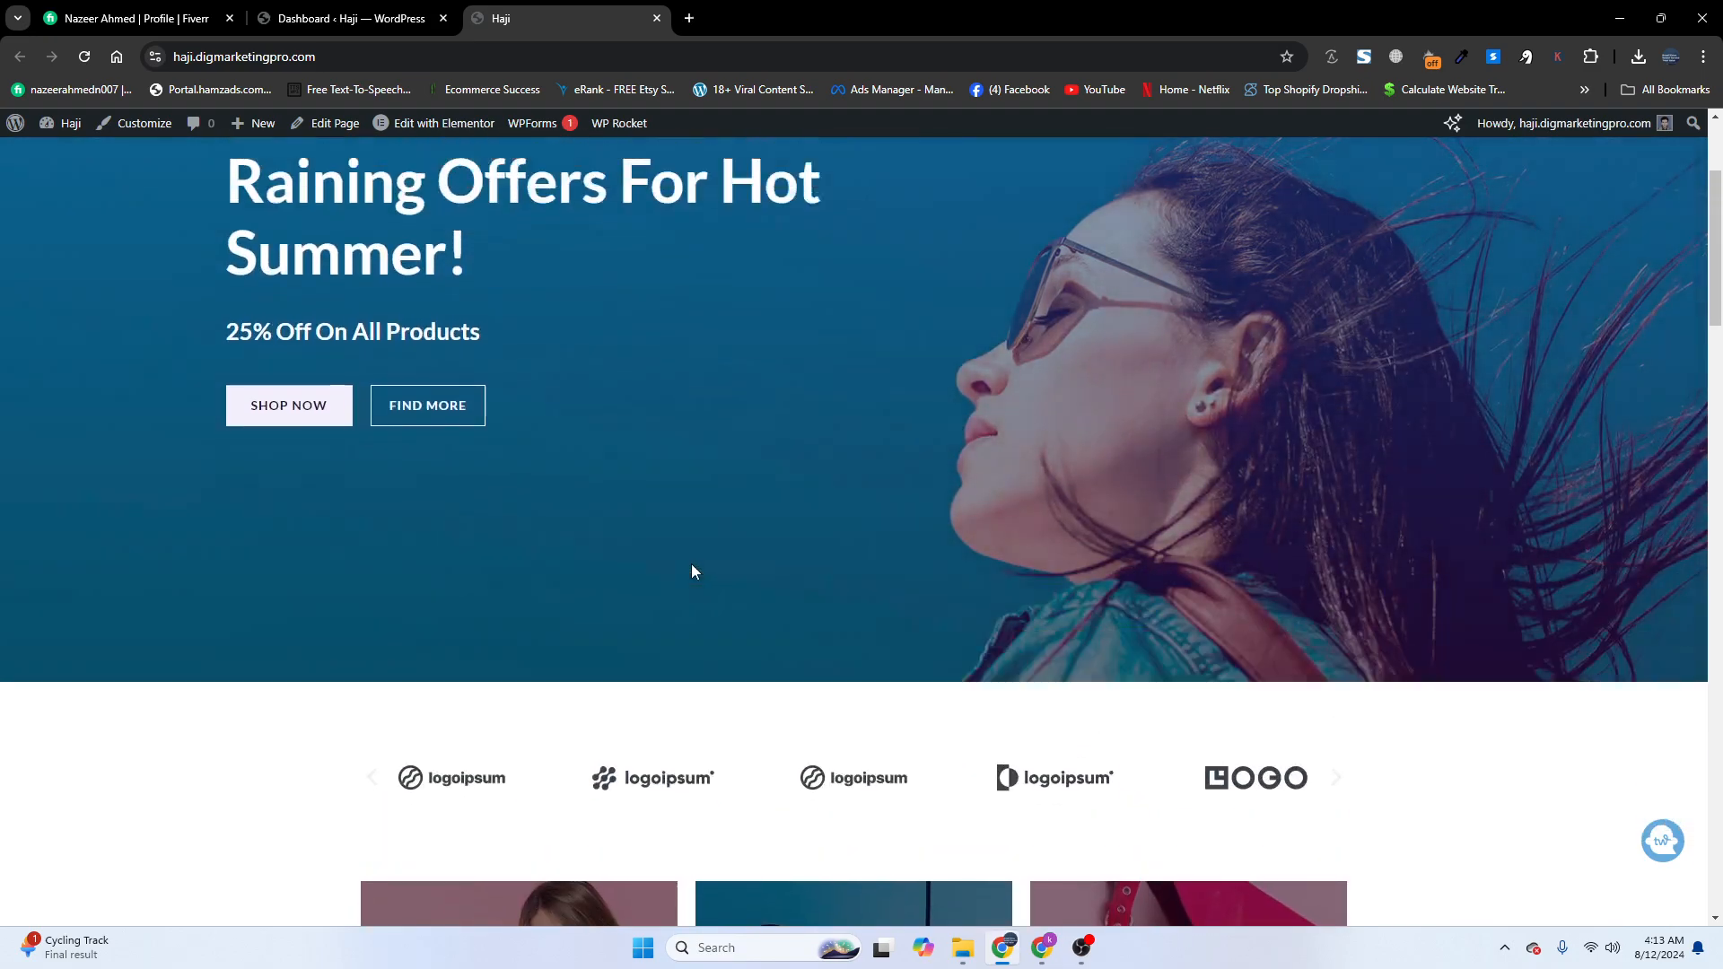
scroll(691, 570, "up", 1)
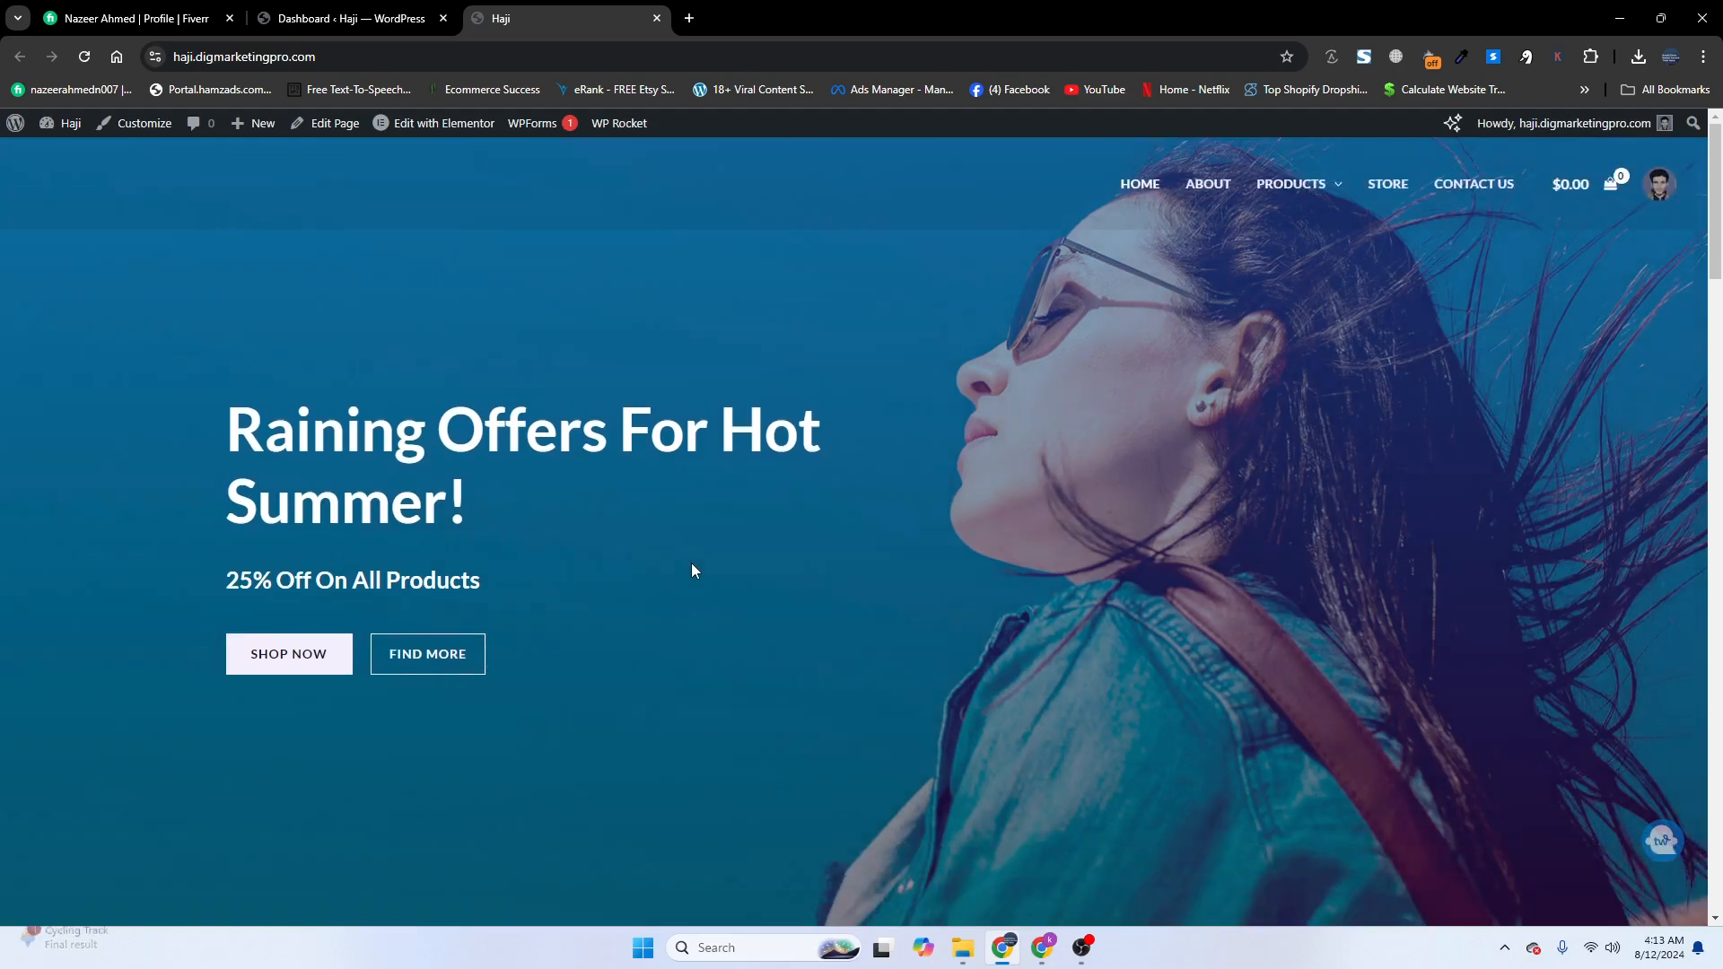
scroll(691, 570, "down", 3)
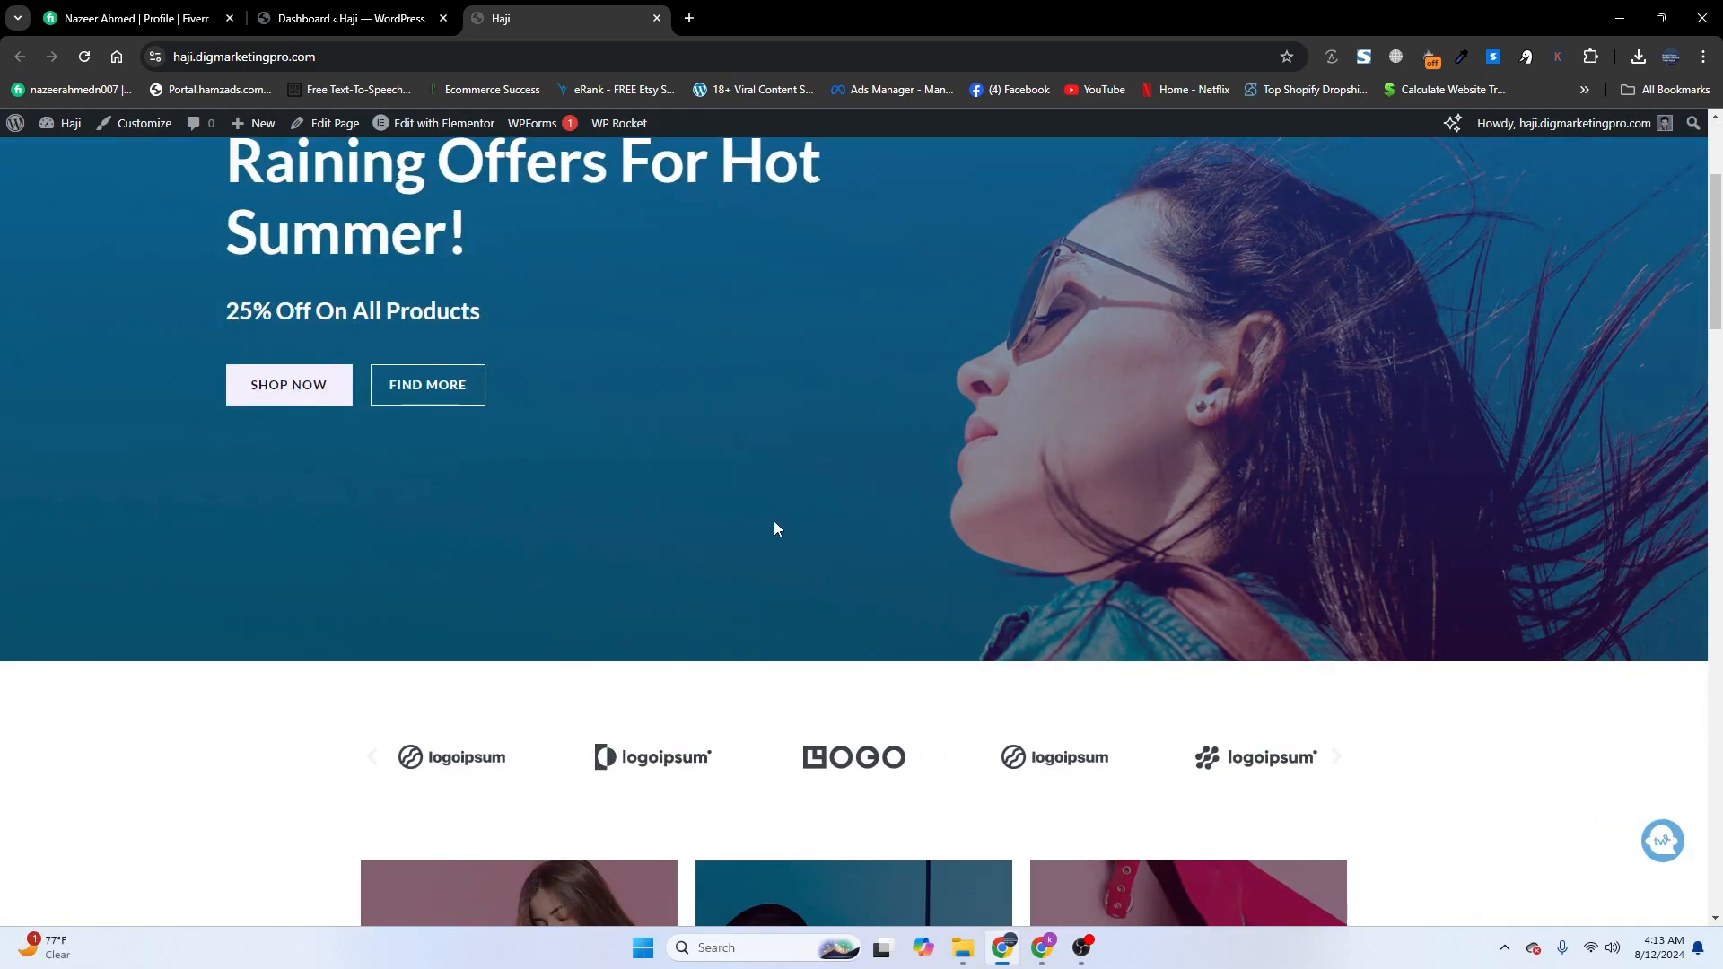
scroll(338, 233, "up", 2)
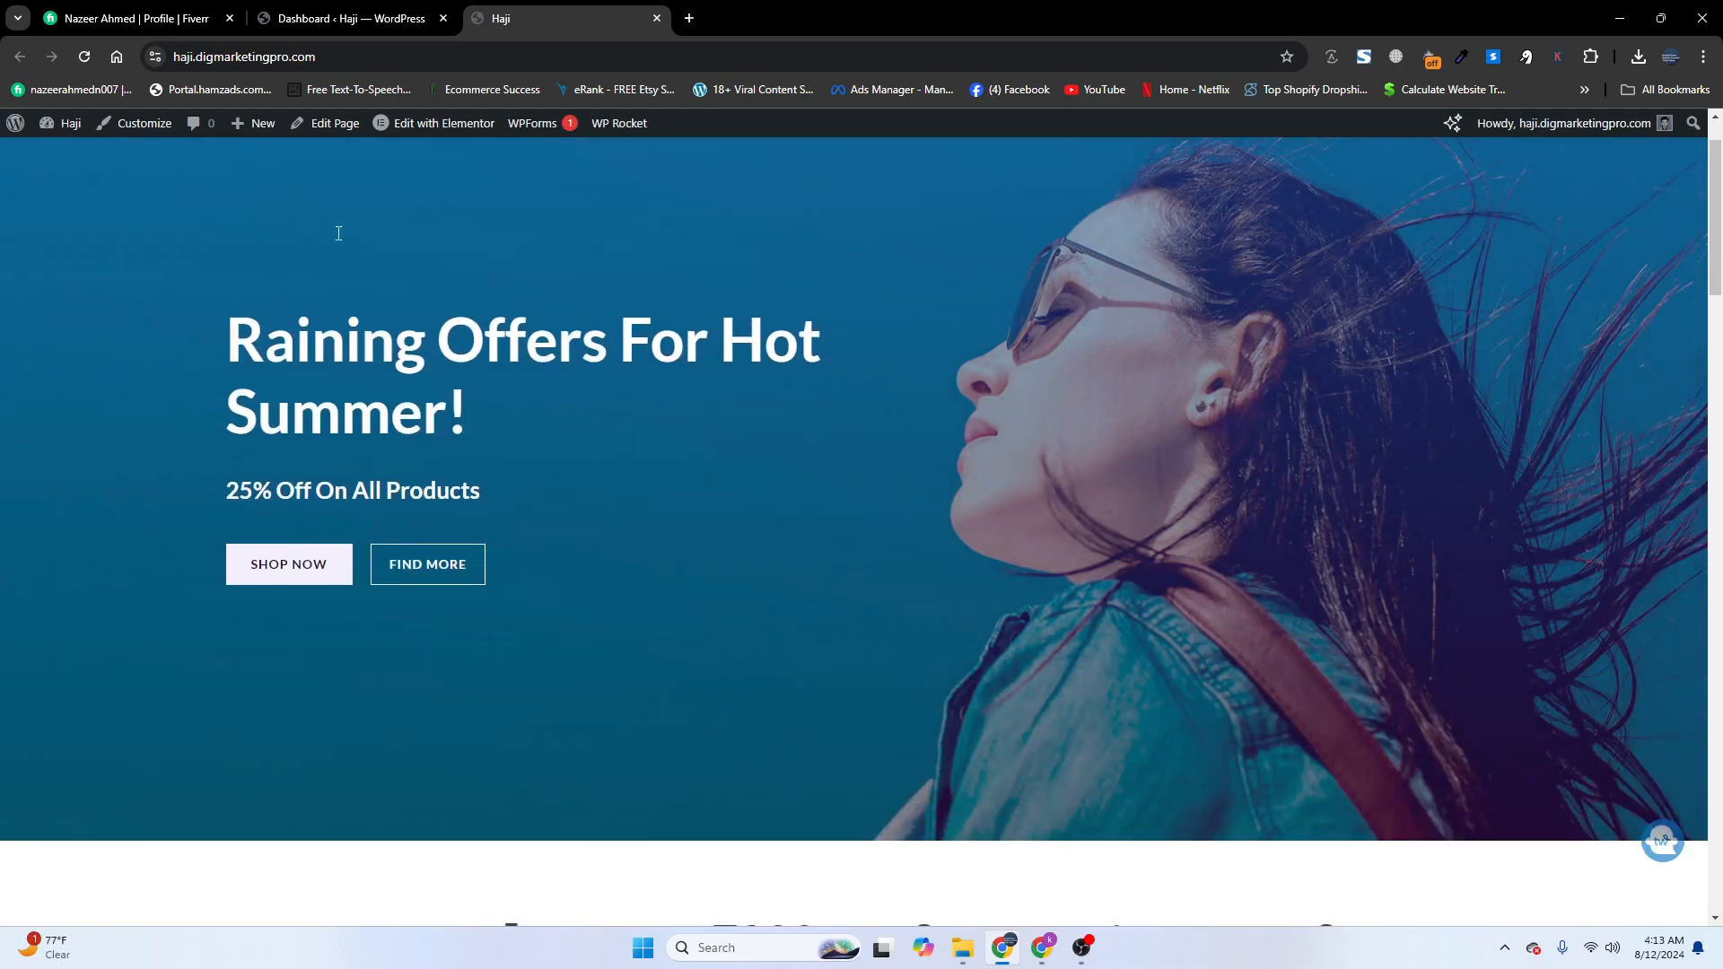
left_click(83, 61)
scroll(837, 455, "down", 7)
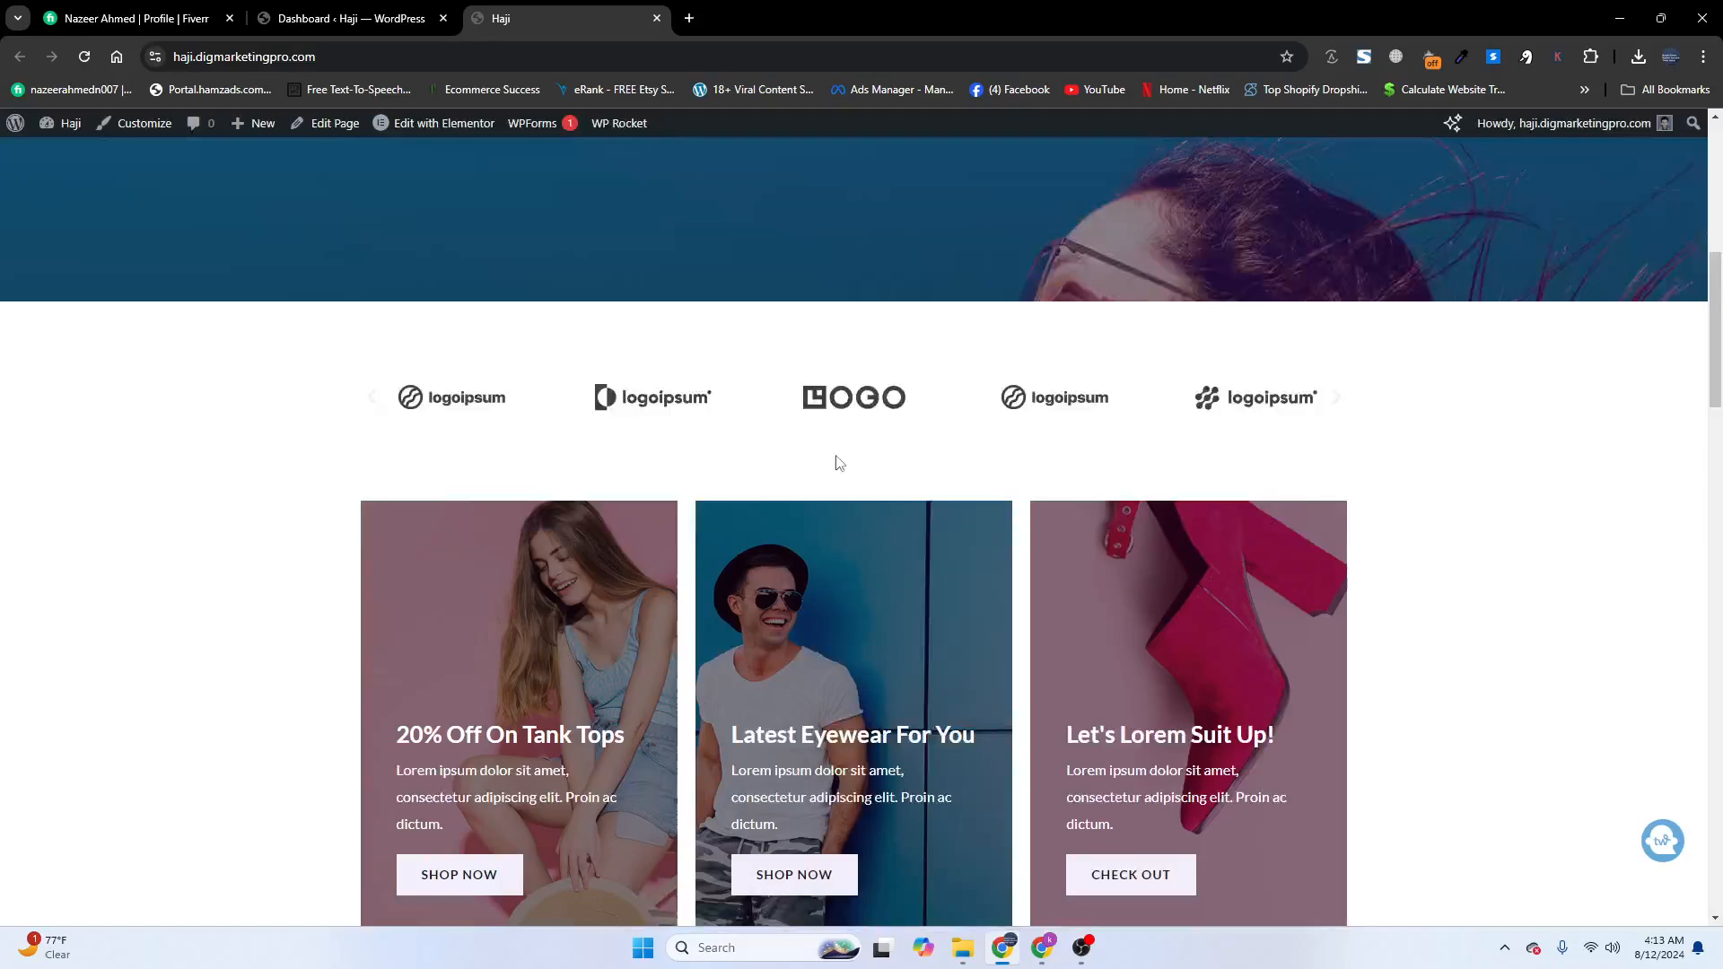
Step: Close the current homepage tab, reopen the site from the dashboard in a new tab to check music autoplay, then close it
left_click(656, 18)
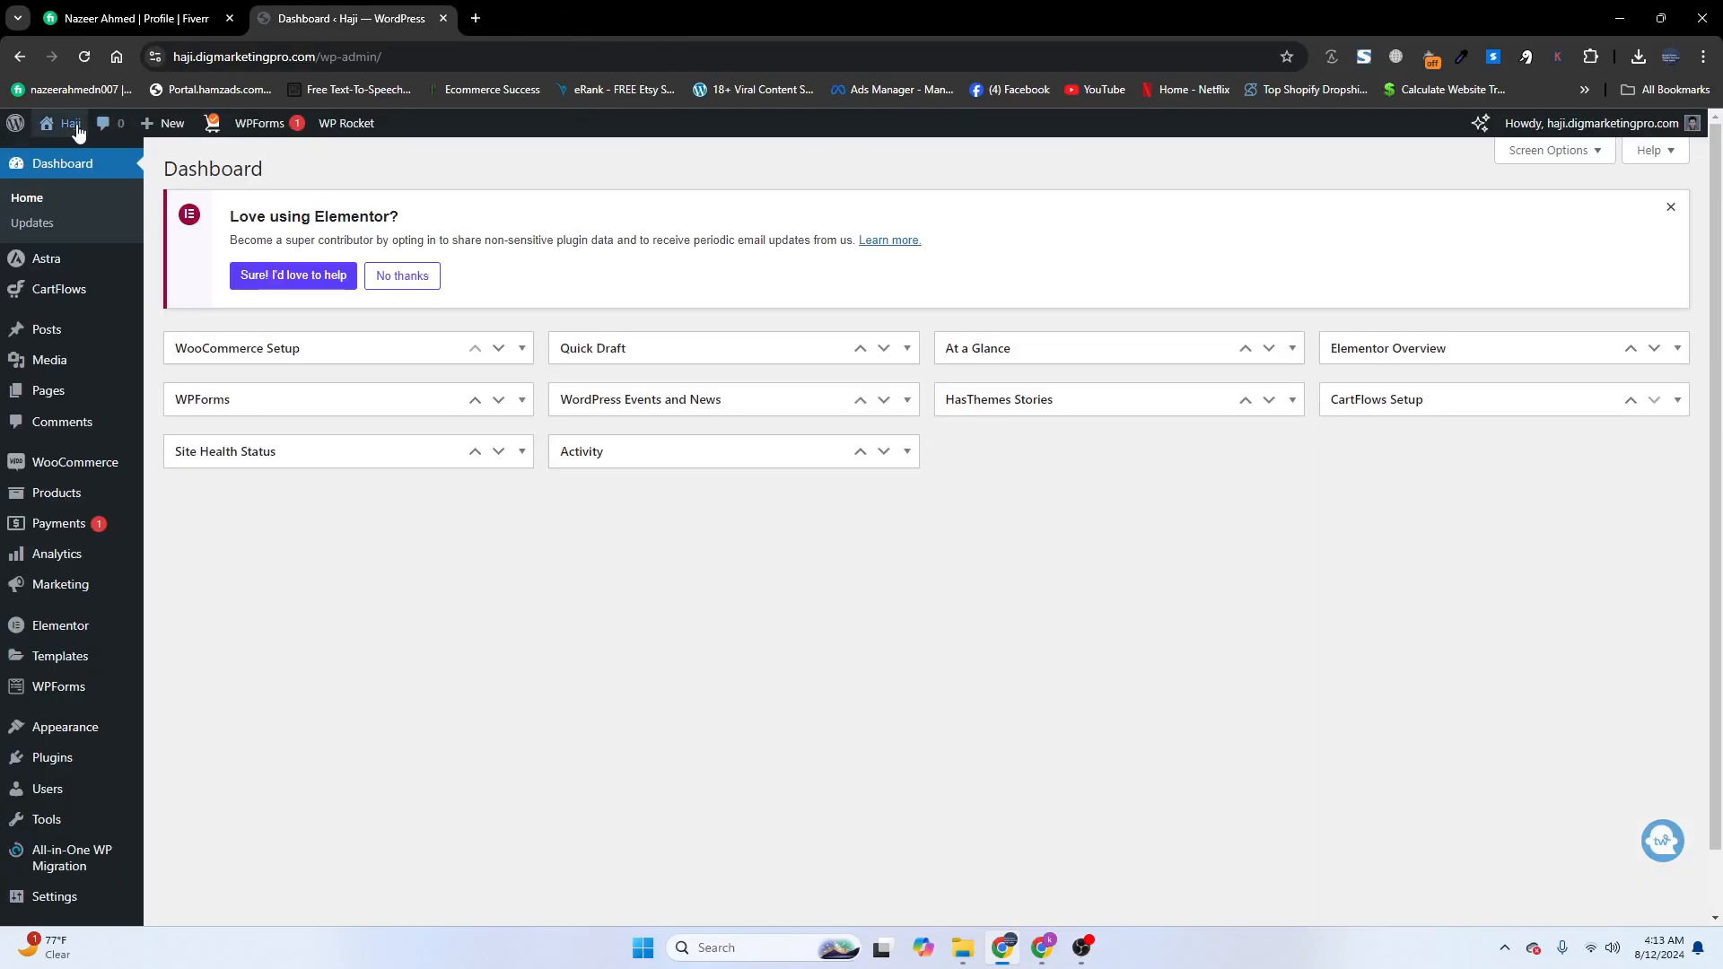
mouse_move(67, 123)
right_click(70, 162)
left_click(103, 172)
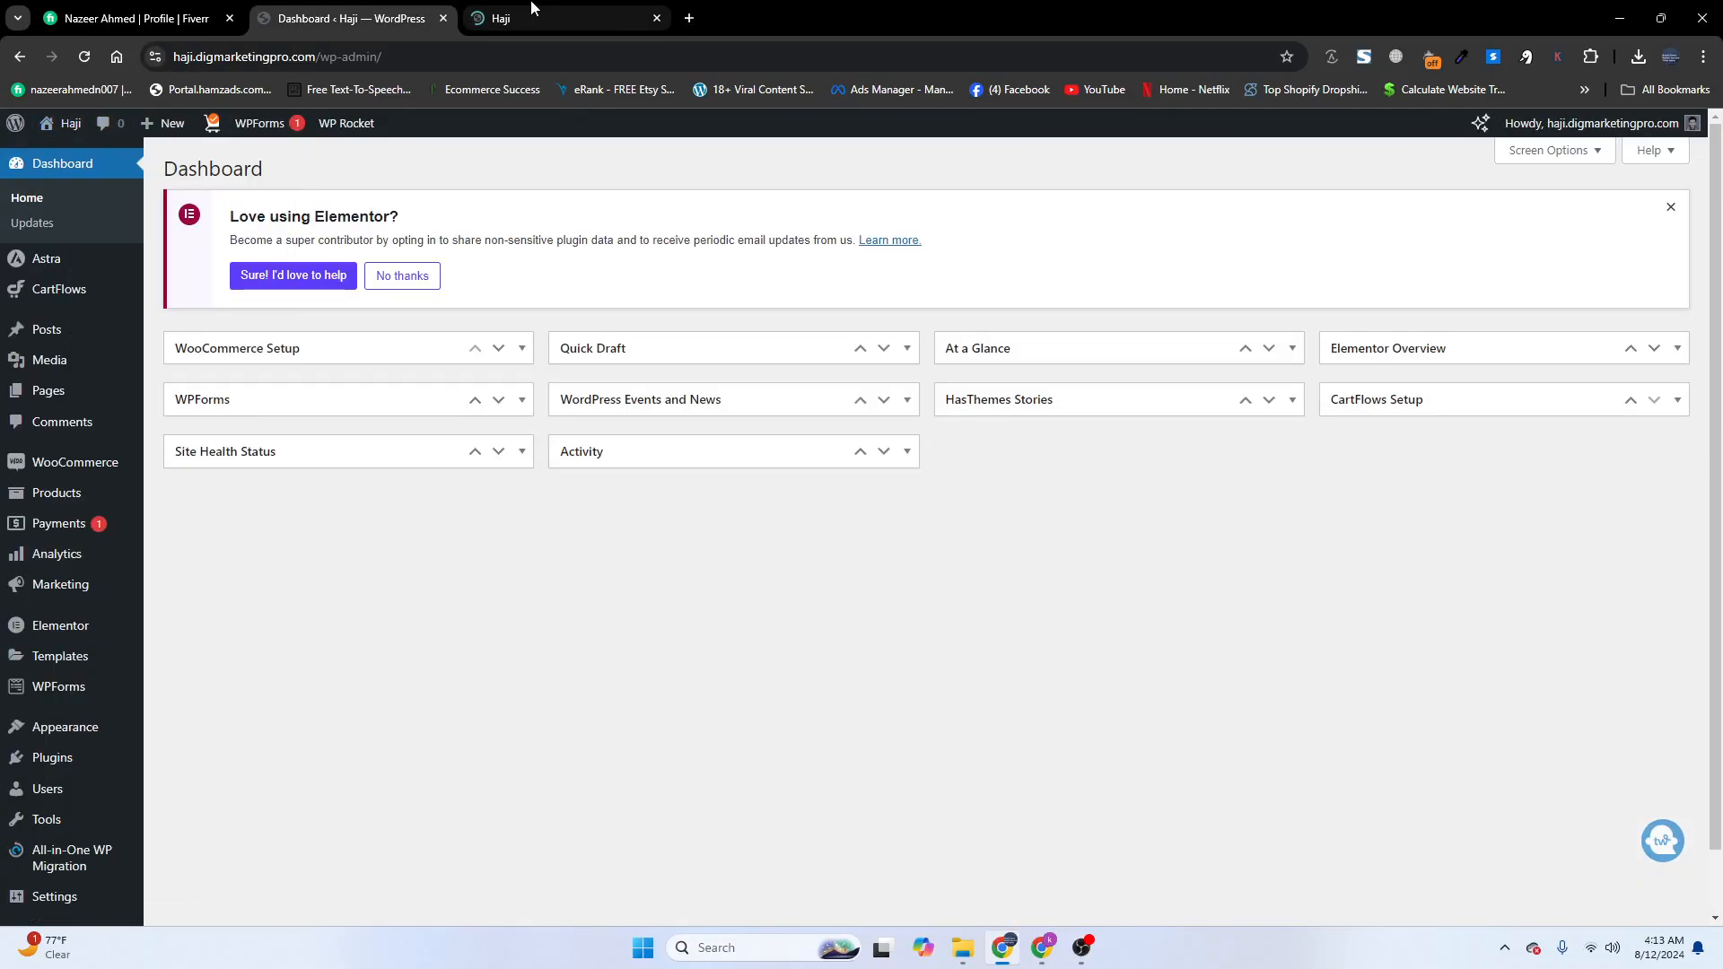
left_click(539, 18)
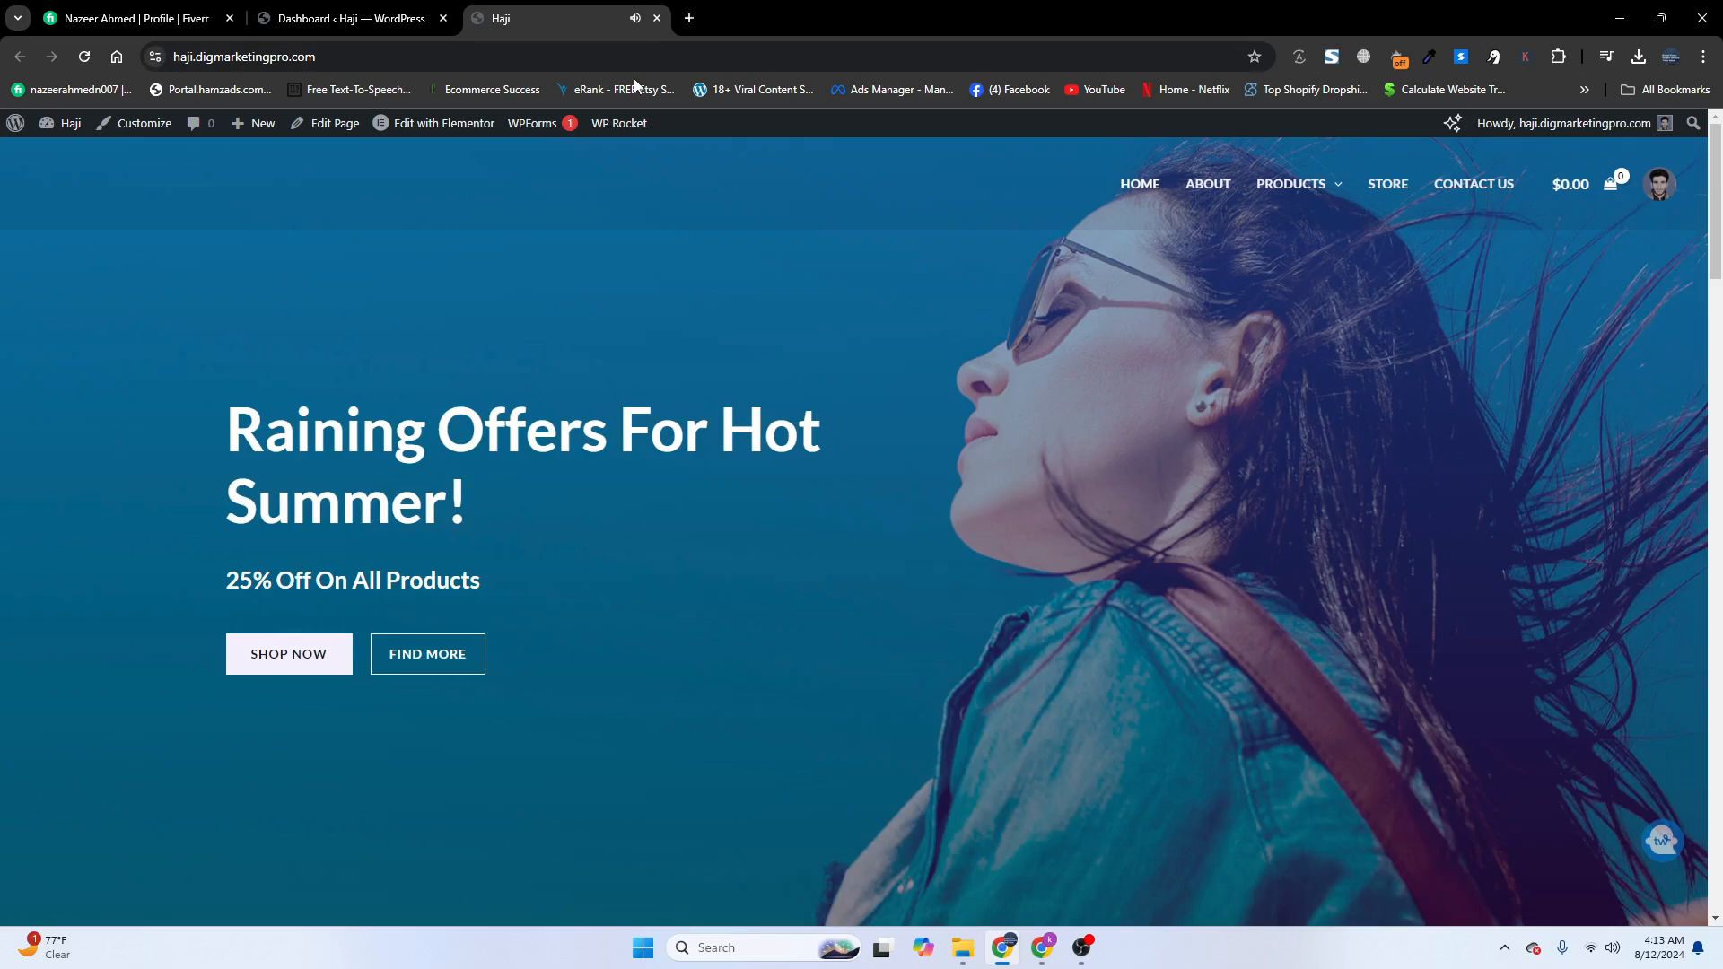
left_click(657, 19)
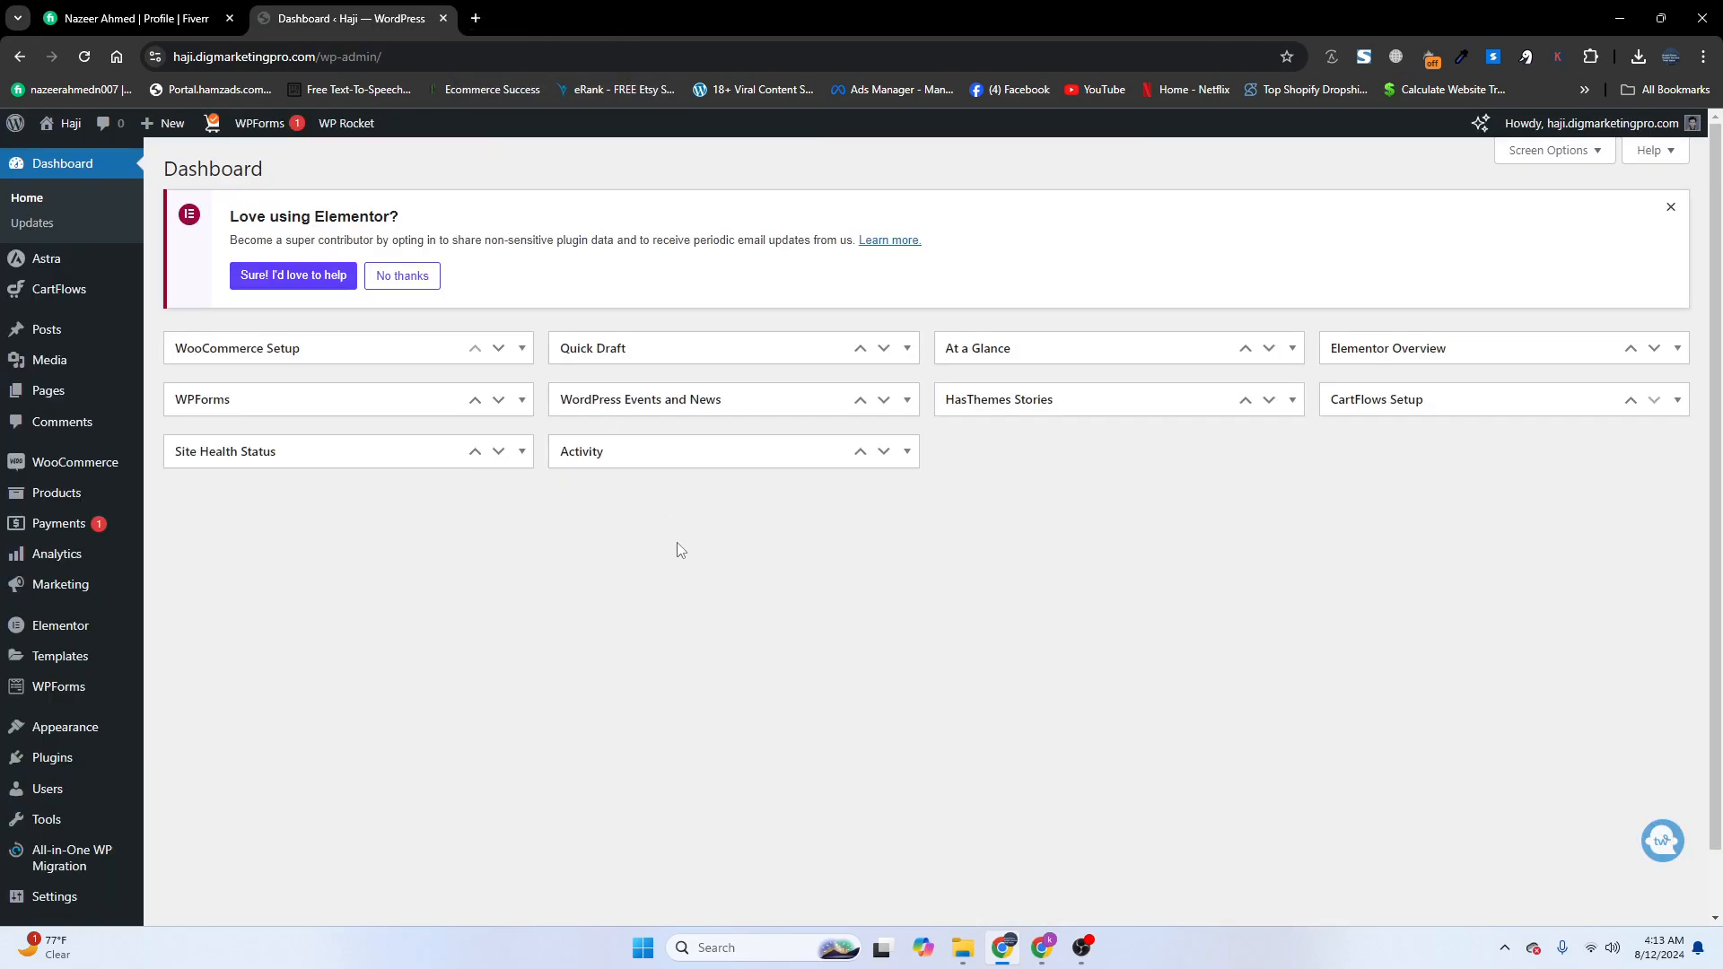